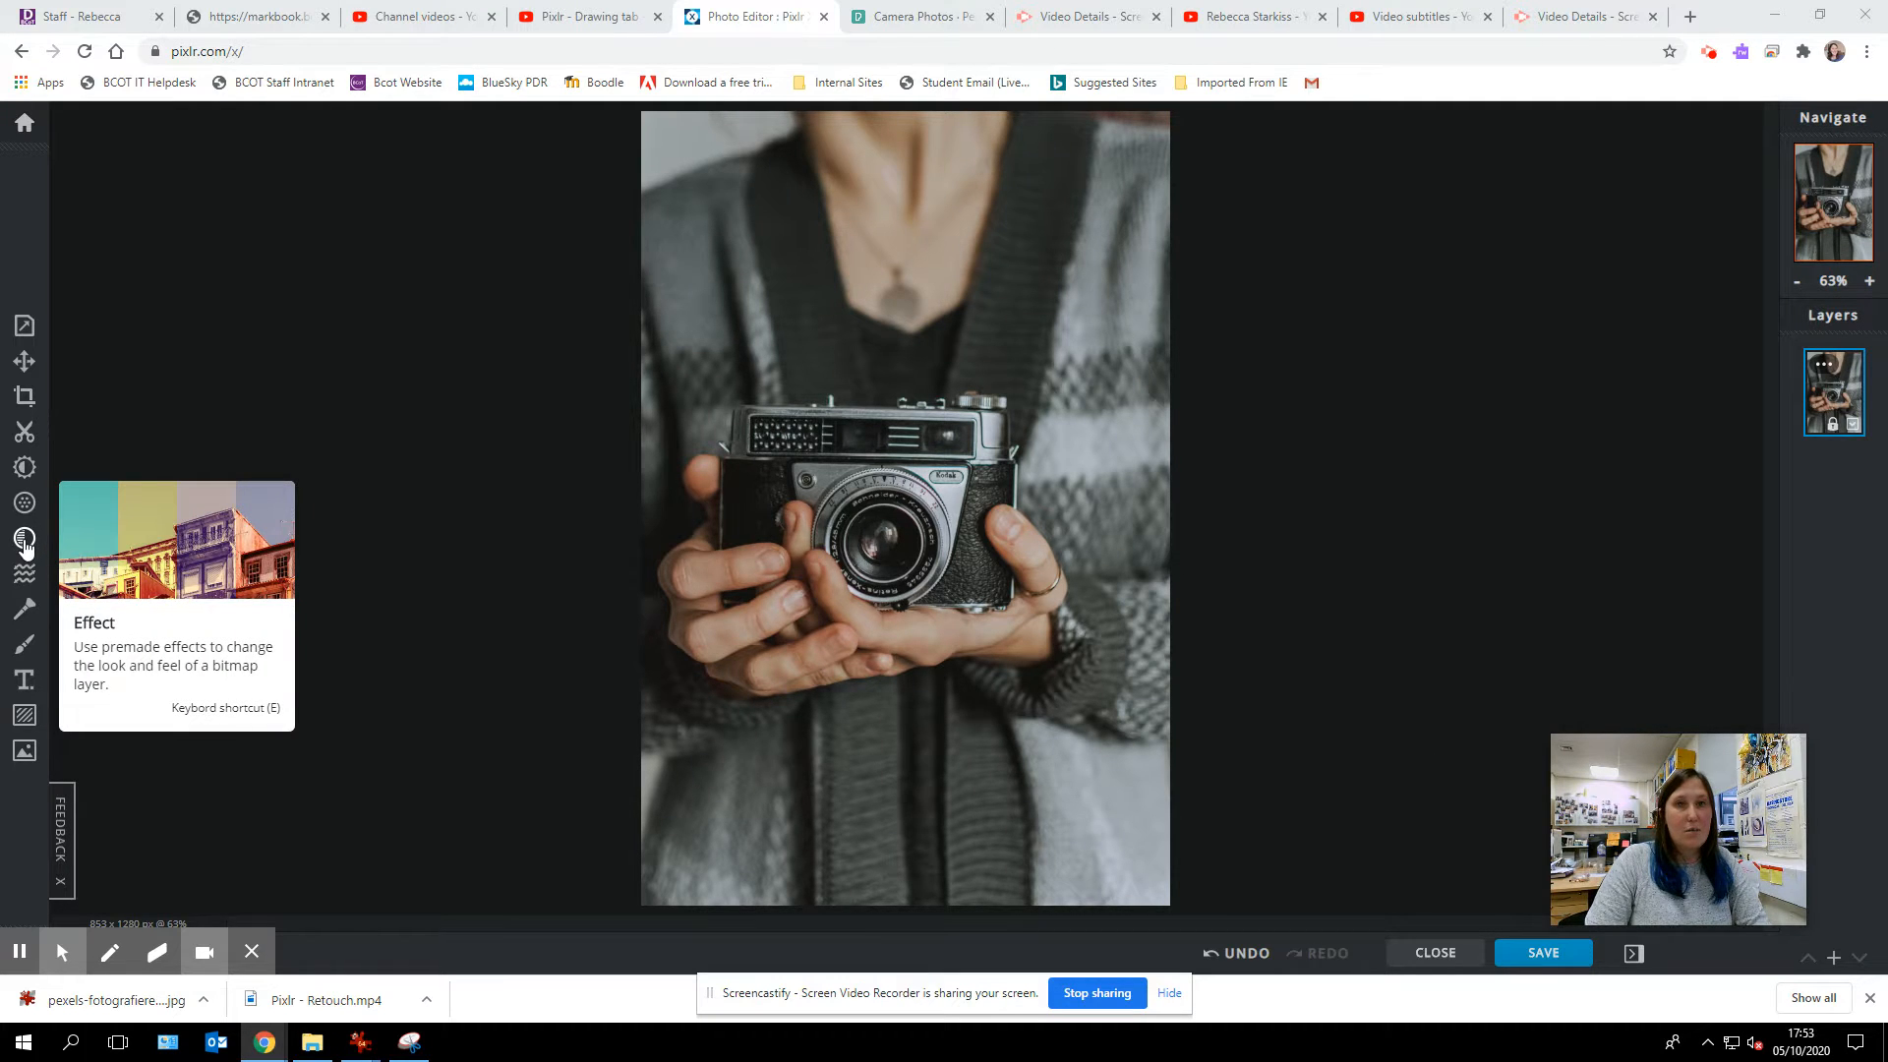
Step: Look through the preset effects offered in the Colors category for the camera photo
left_click(24, 541)
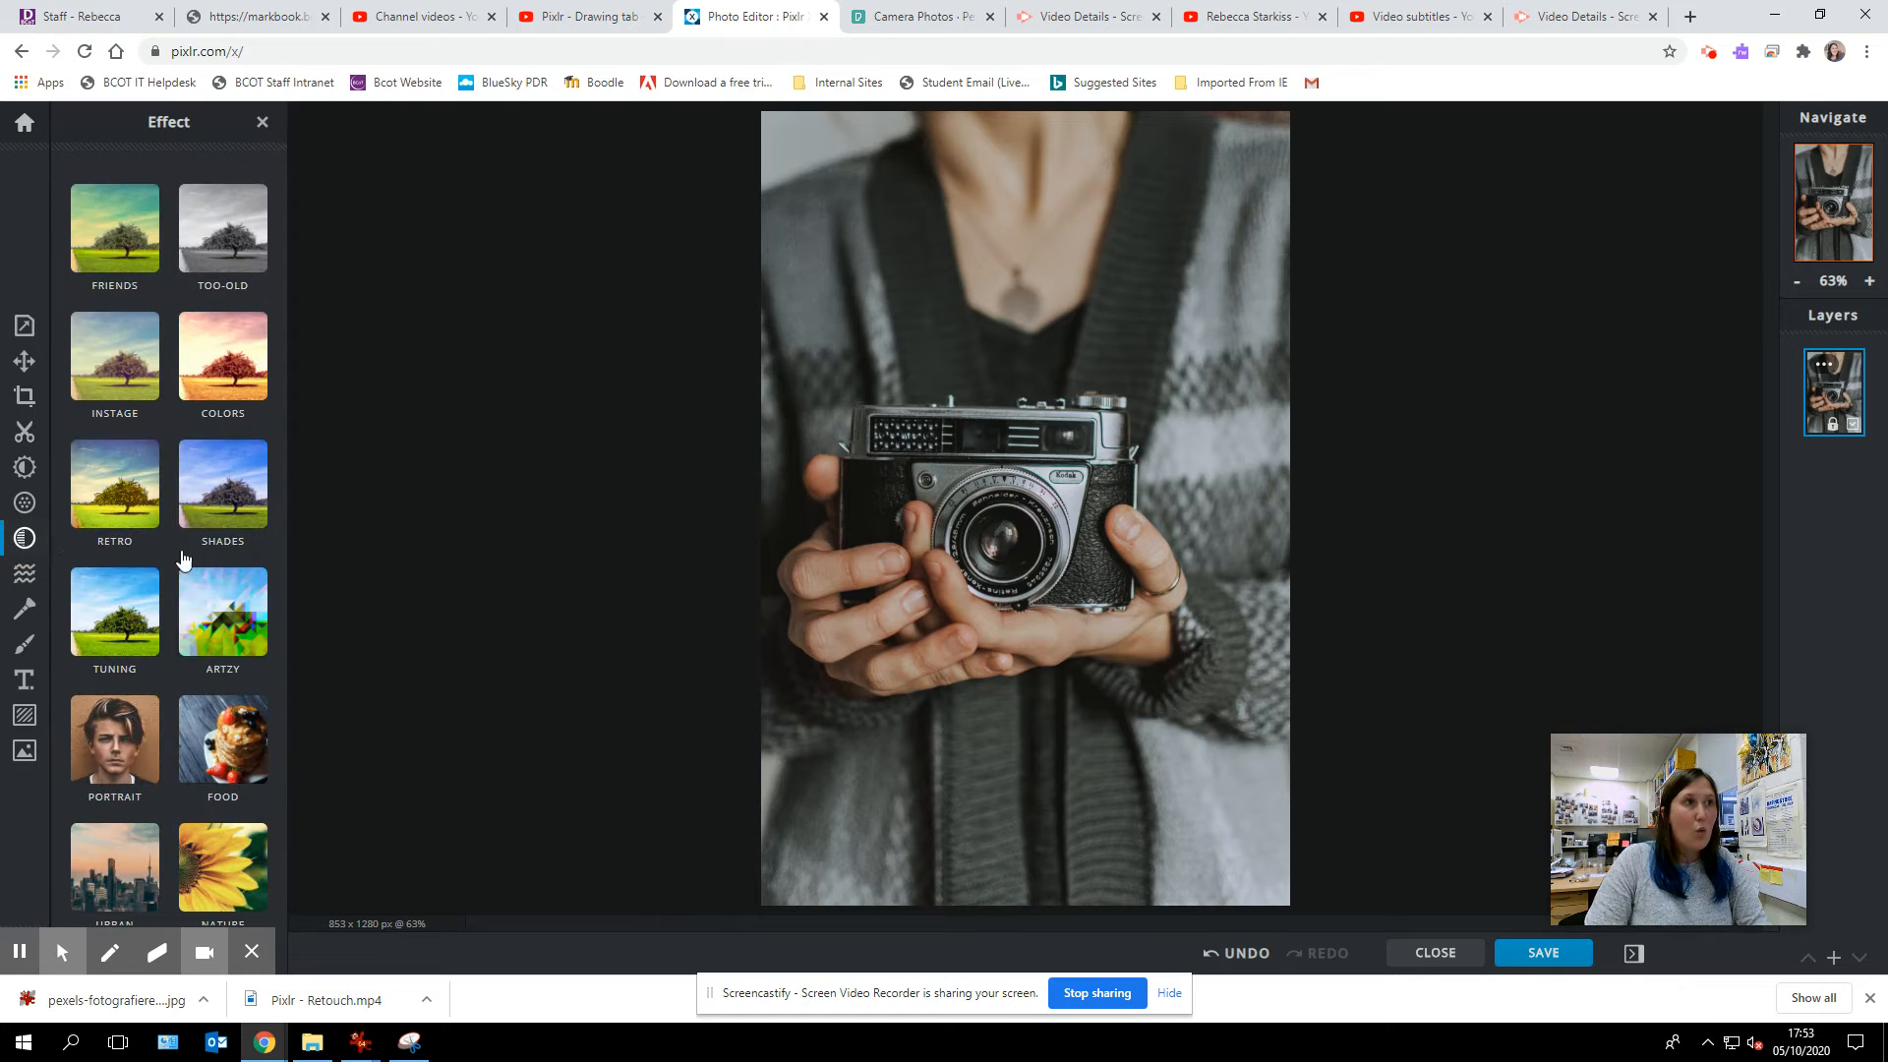
scroll(196, 710, "down", 2)
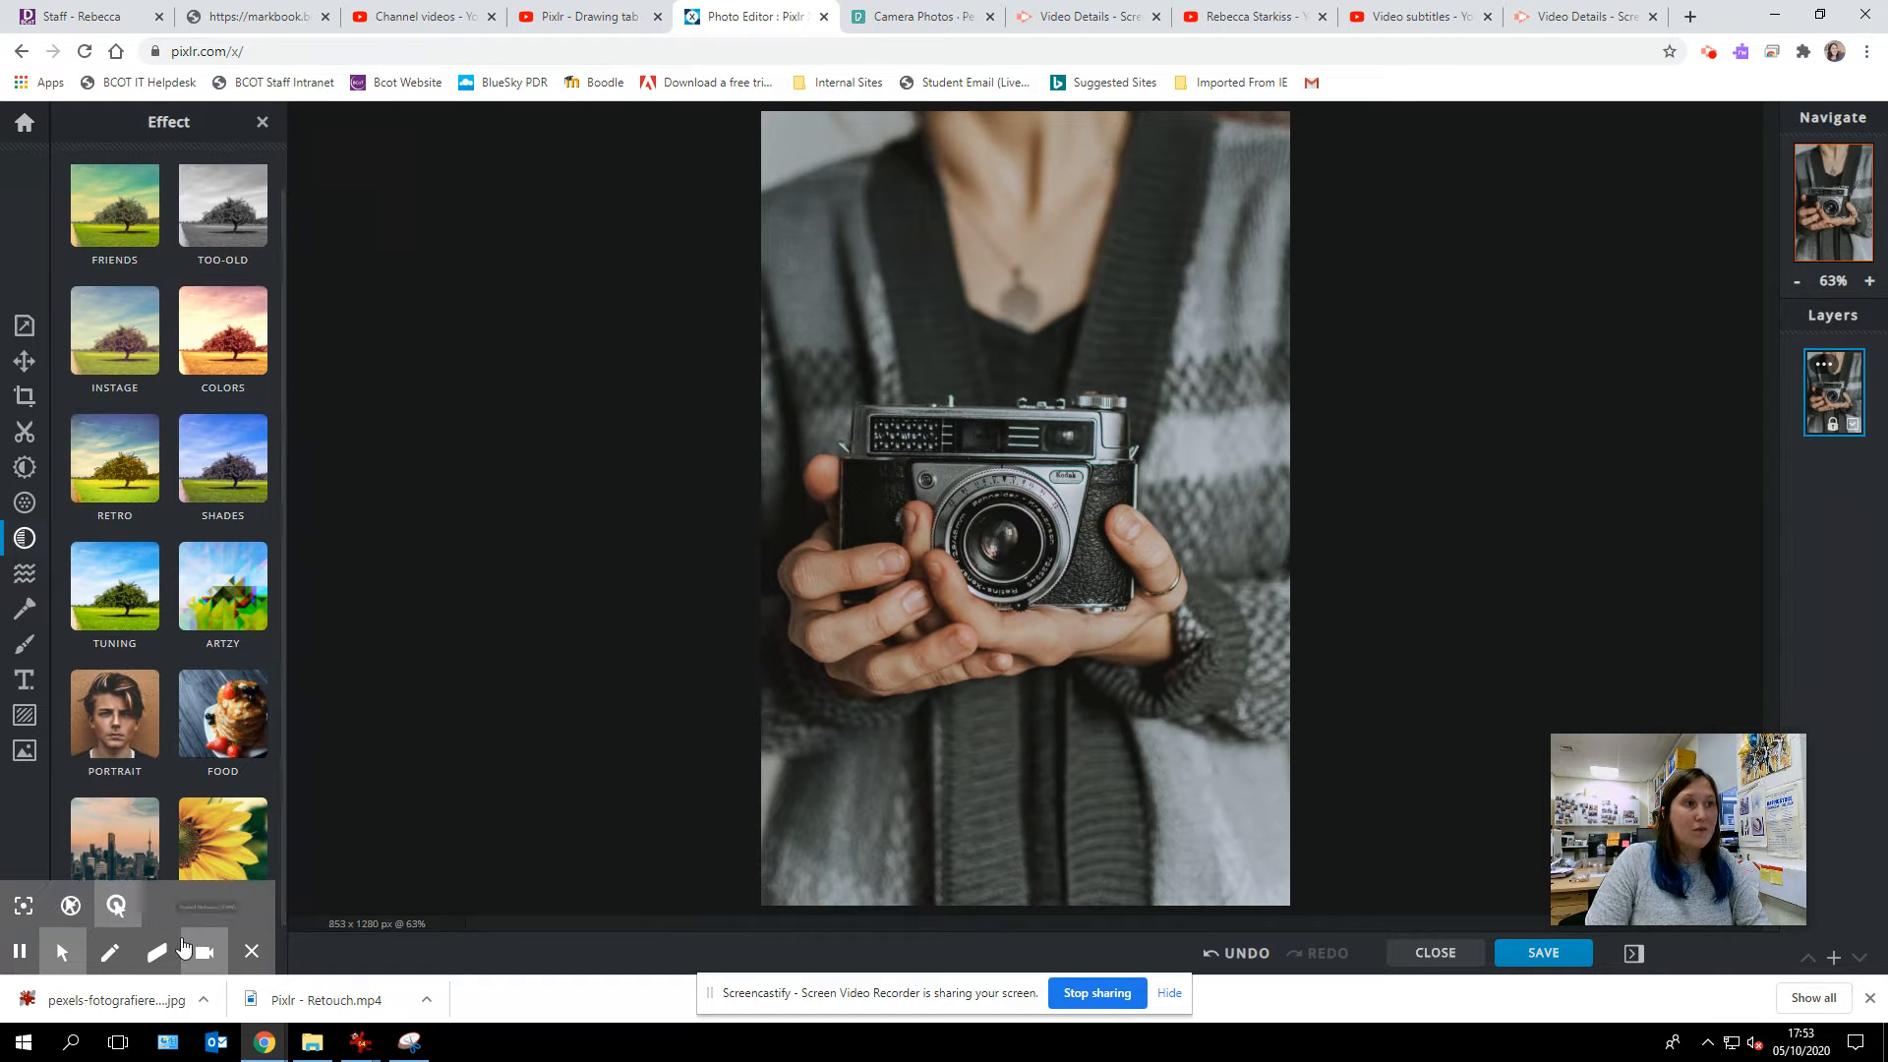
scroll(217, 754, "up", 1)
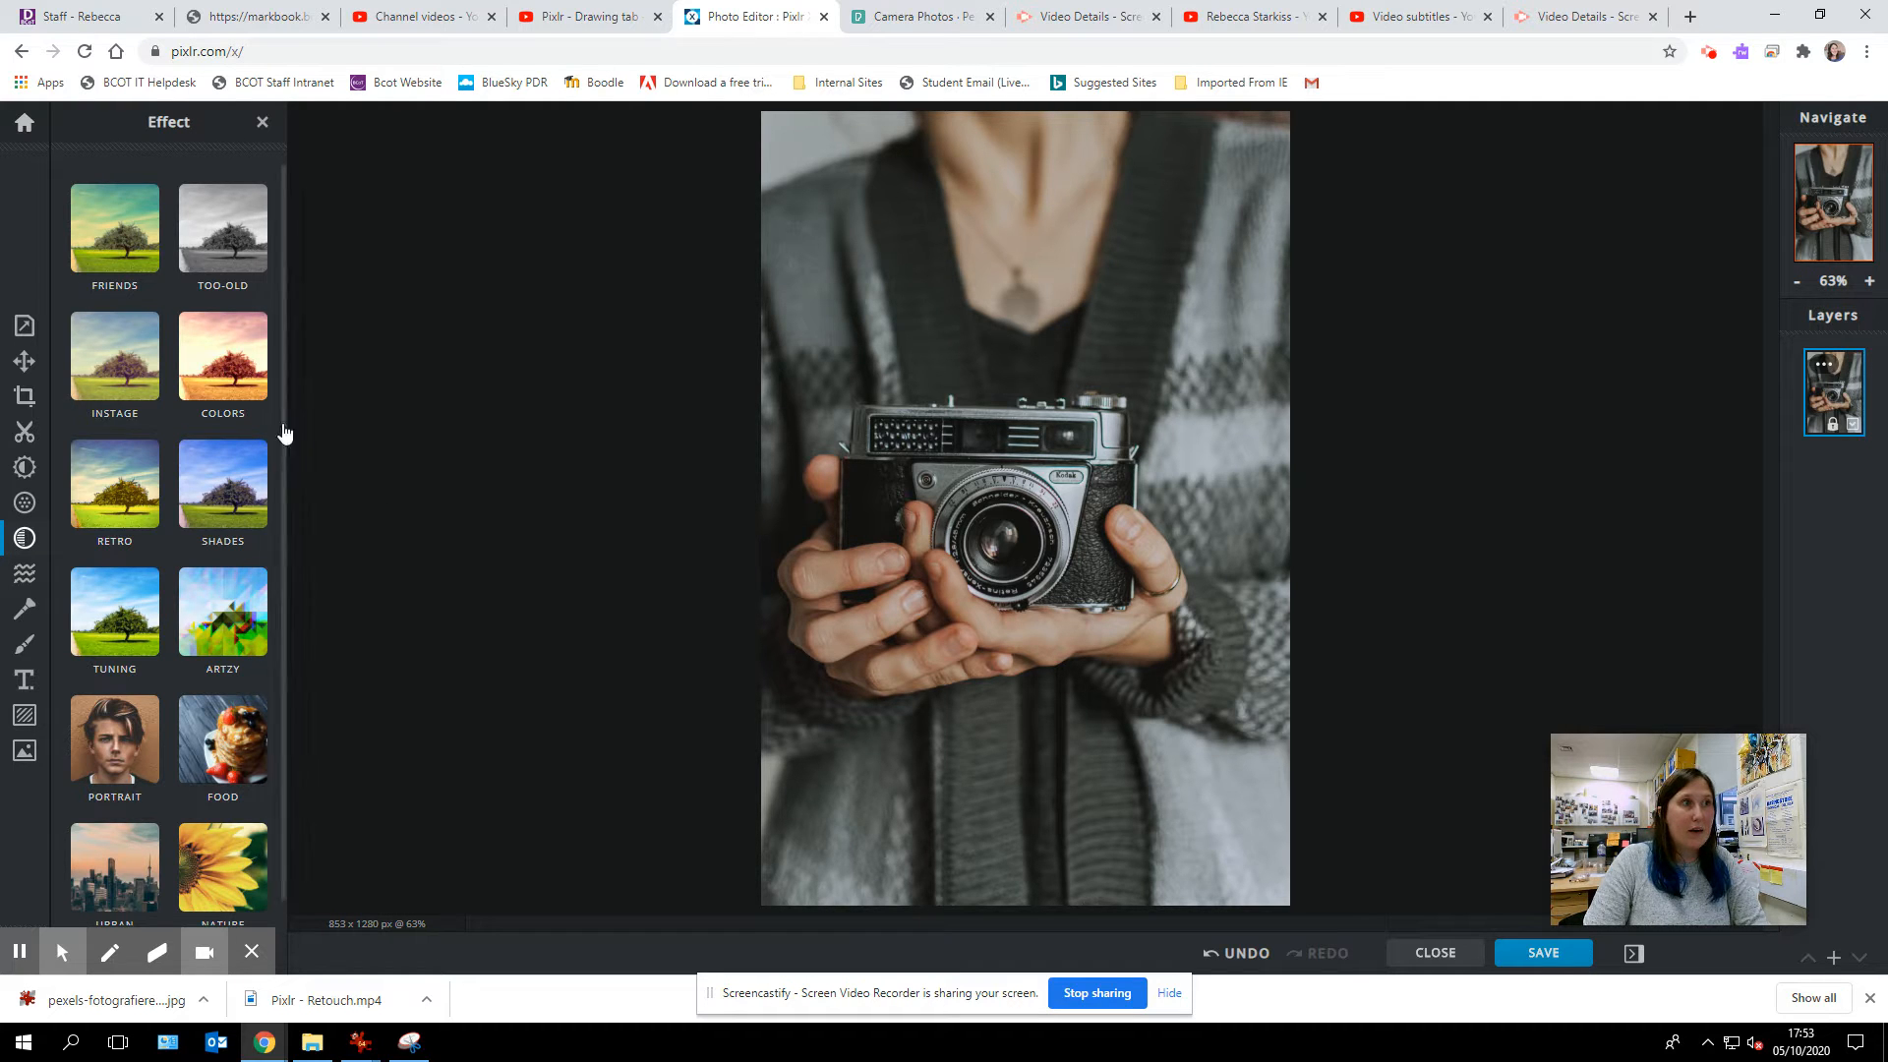
left_click(217, 351)
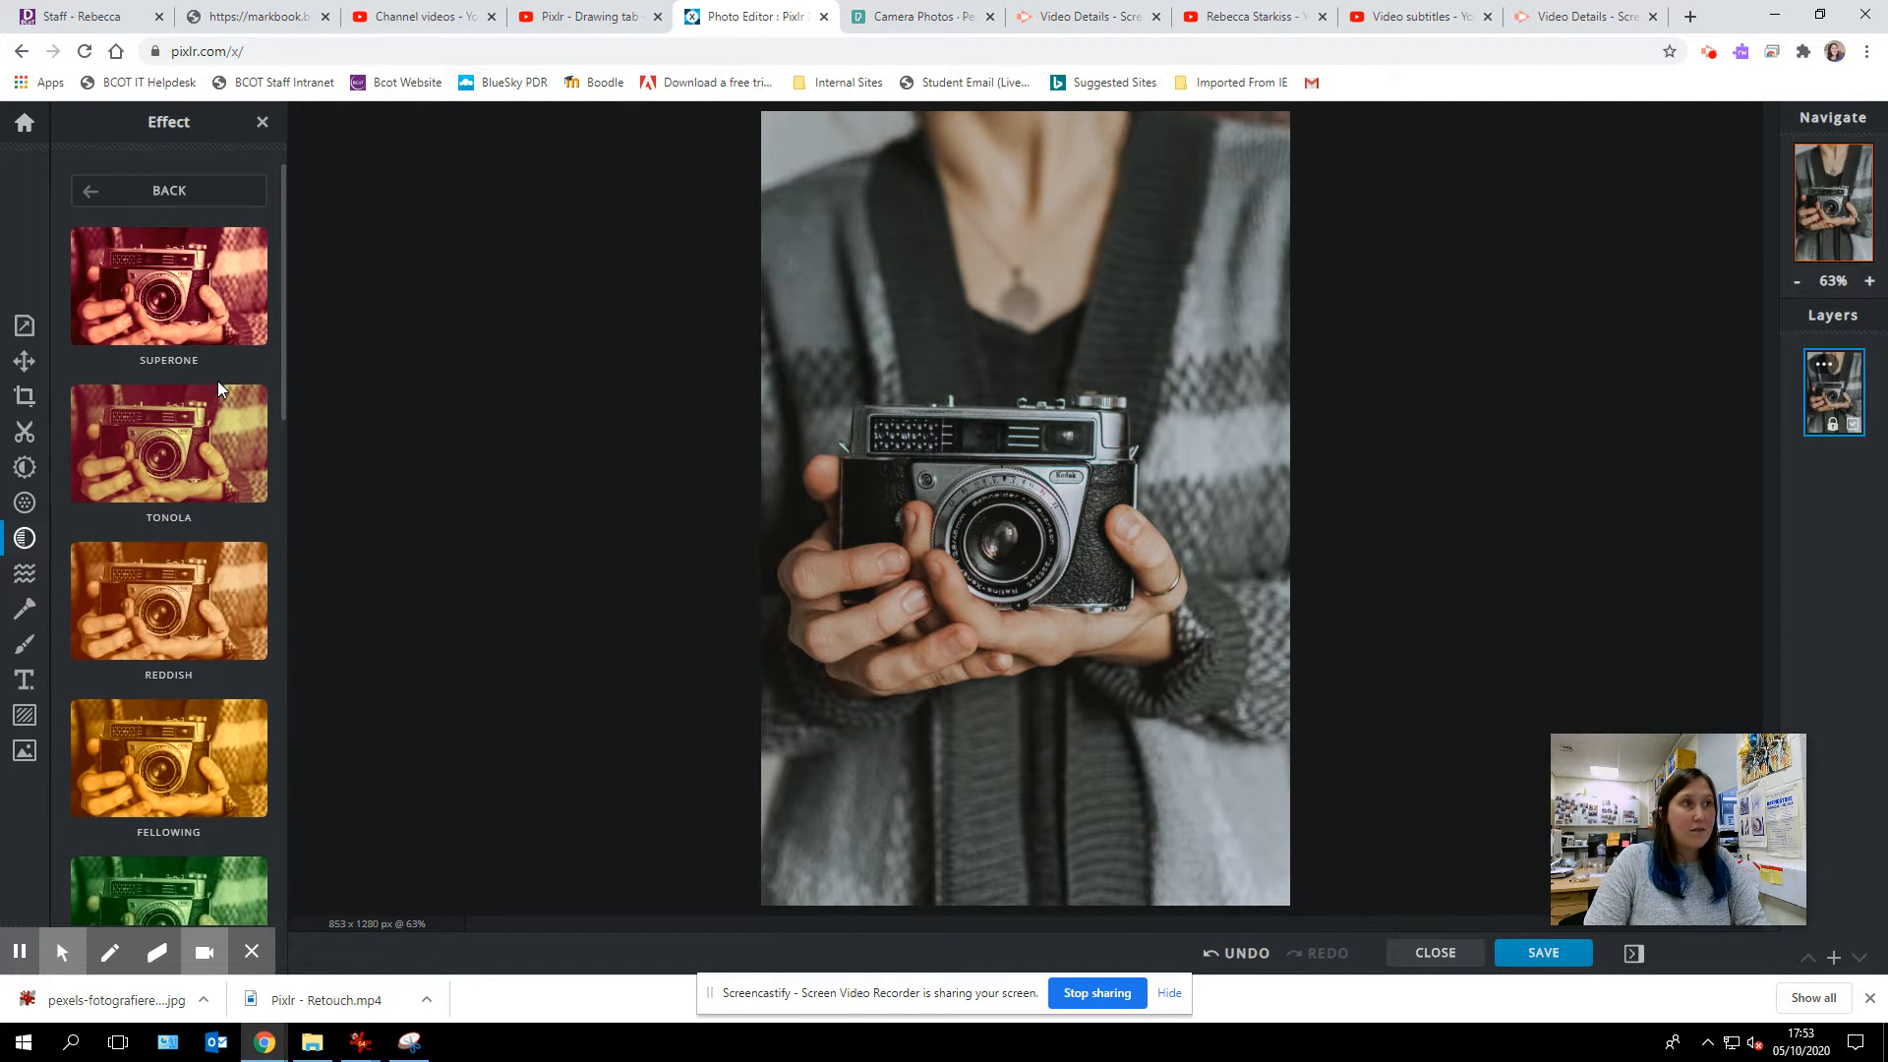
scroll(194, 459, "down", 15)
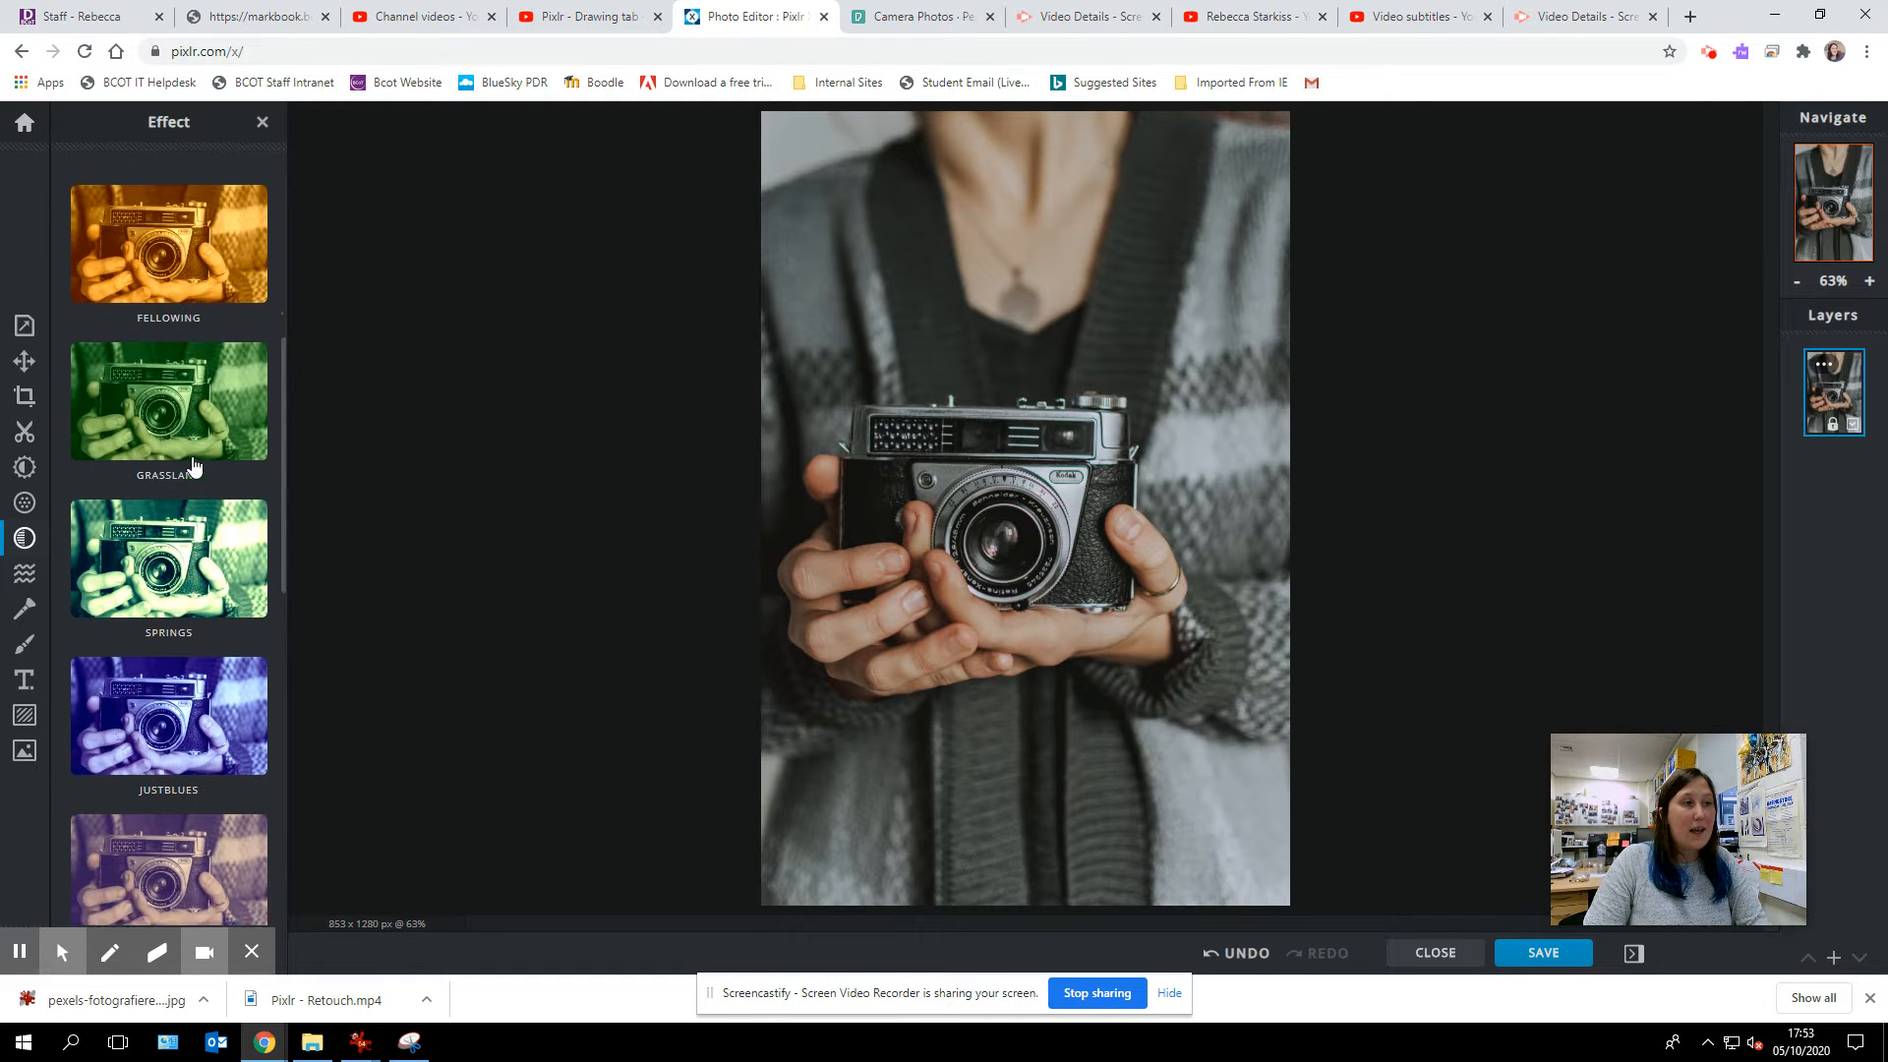
scroll(187, 507, "down", 2)
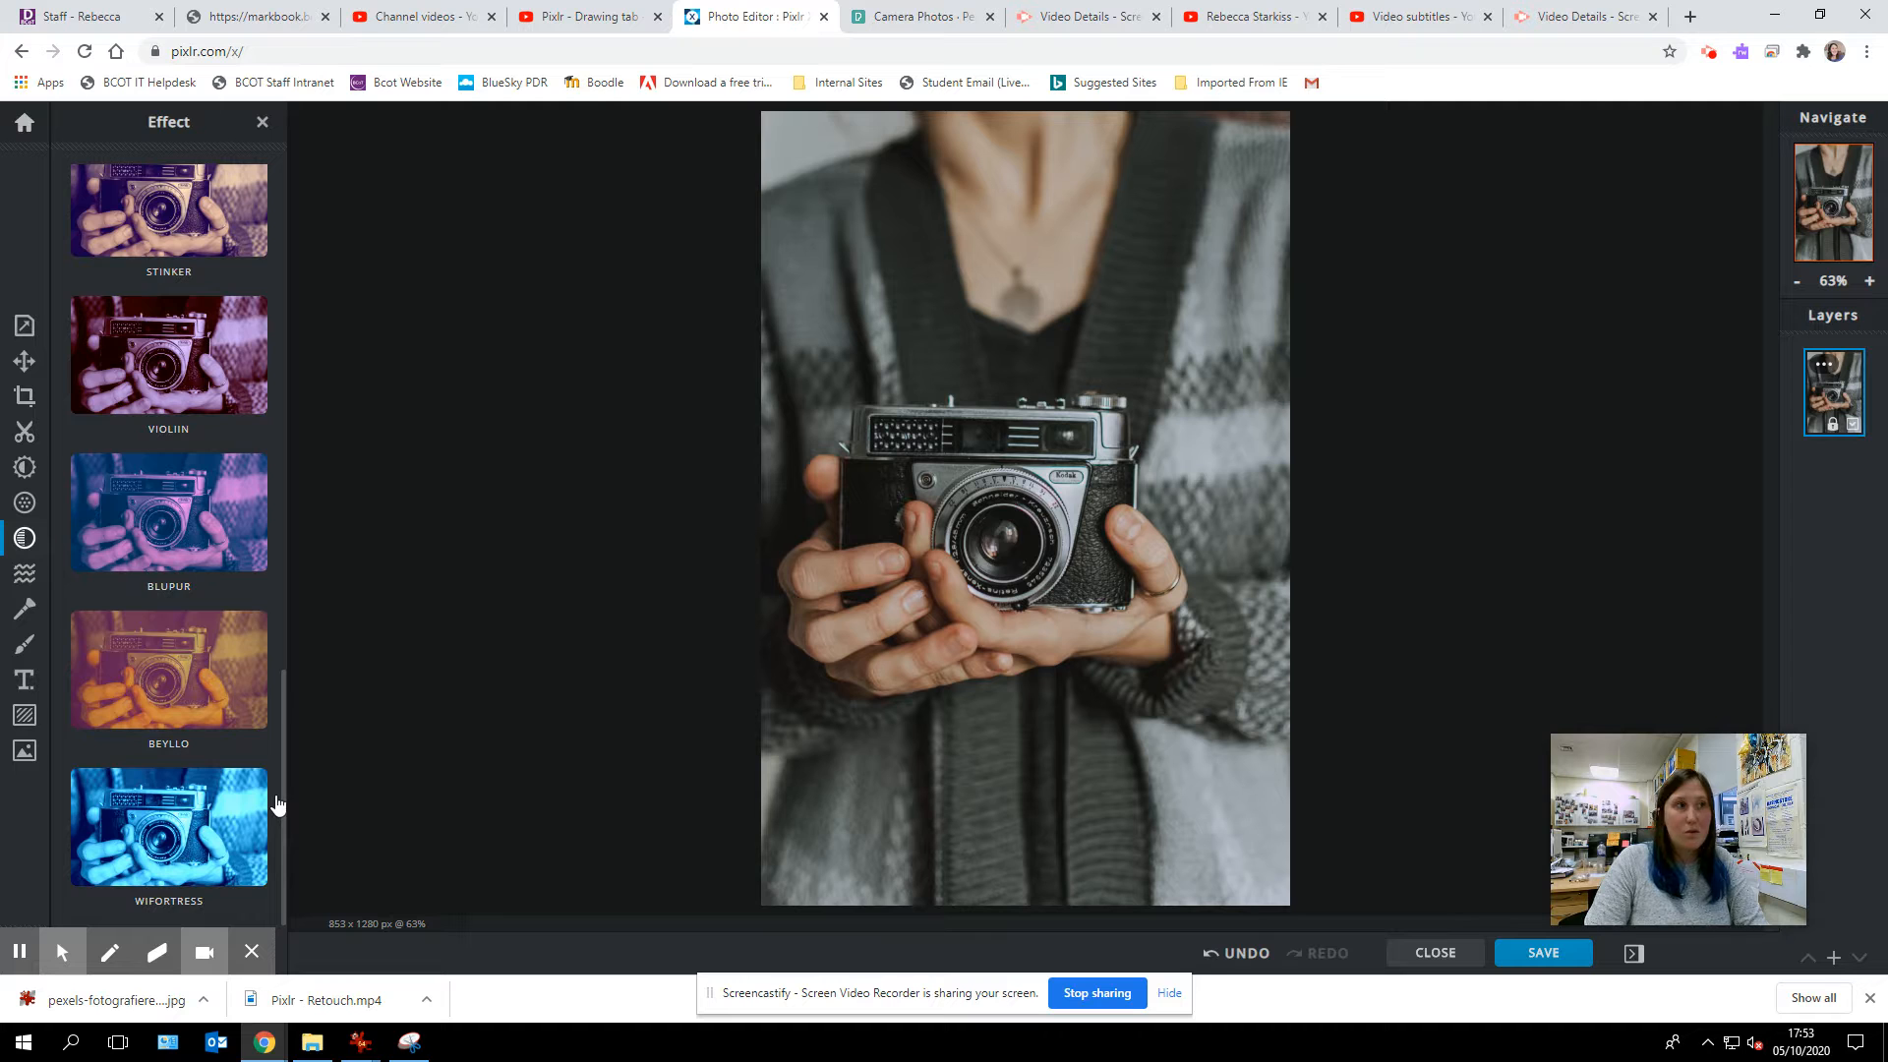
scroll(201, 472, "up", 15)
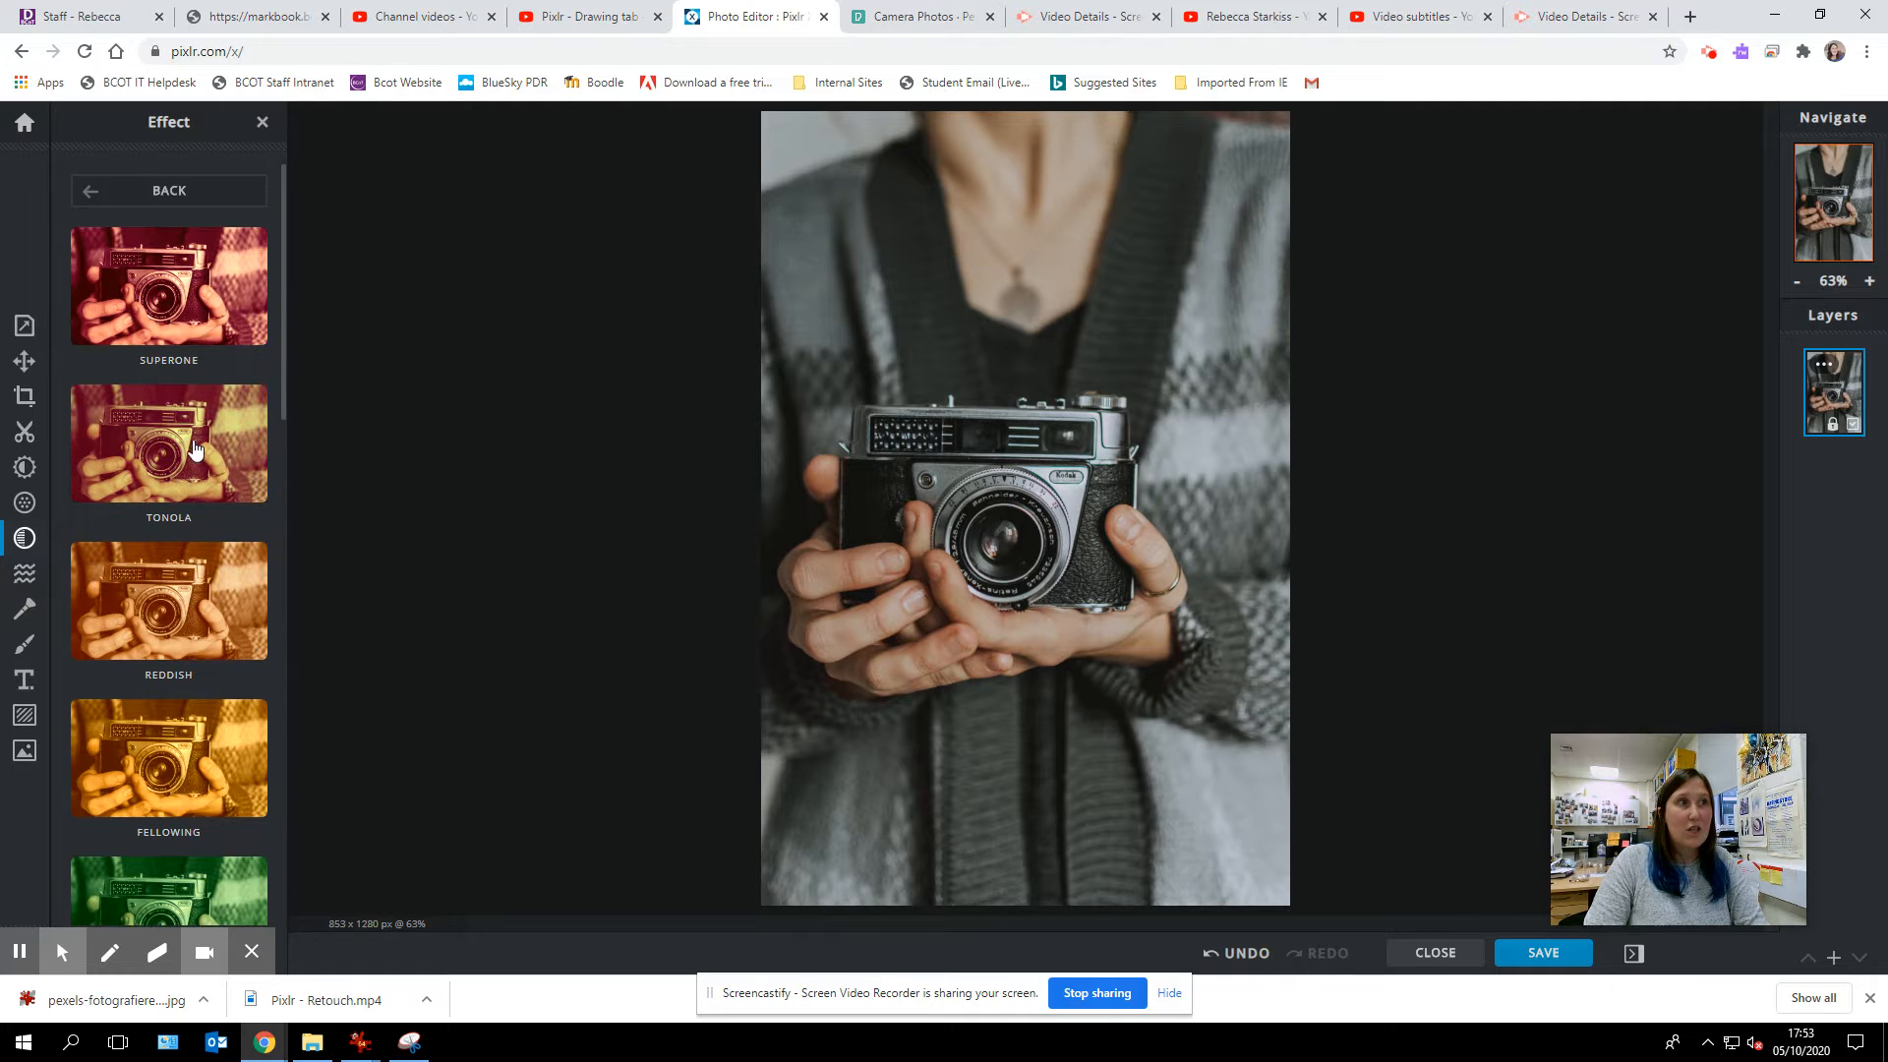
left_click(172, 193)
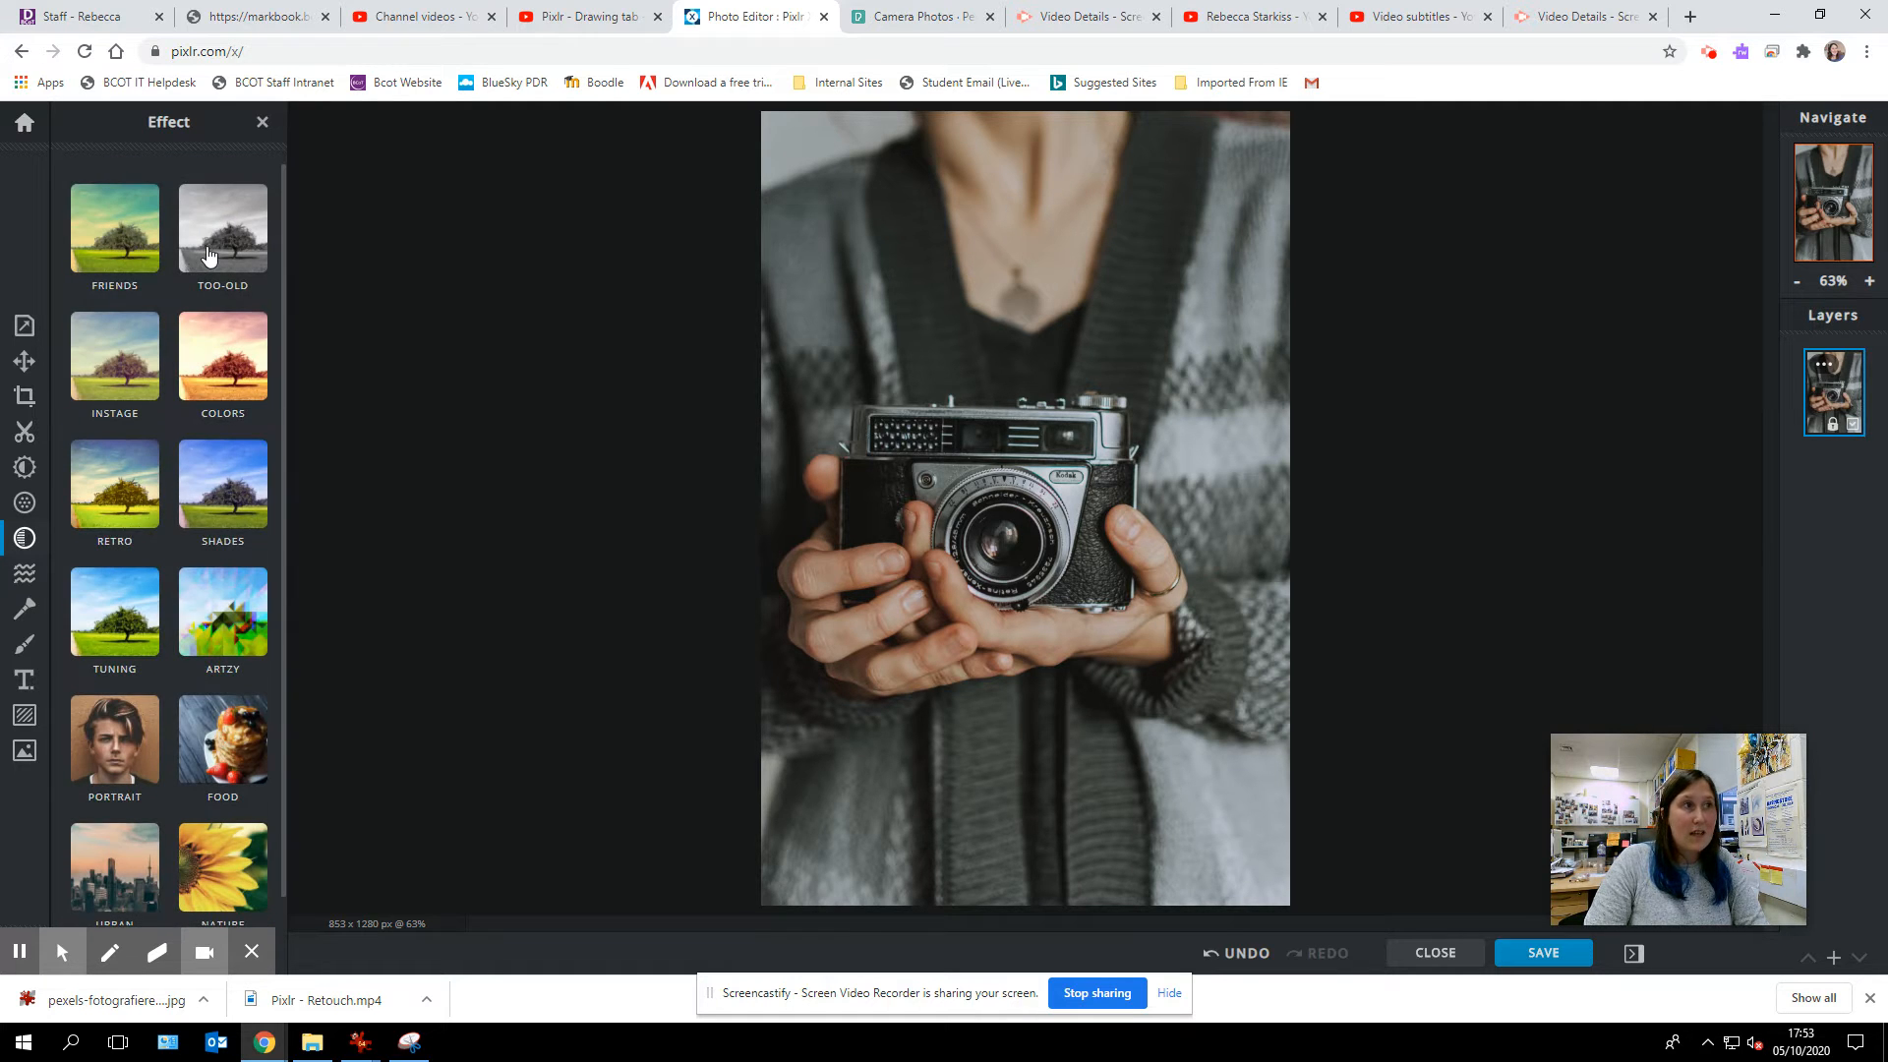
Step: Look through the preset effects in the Friends category and return to the effect categories
left_click(132, 254)
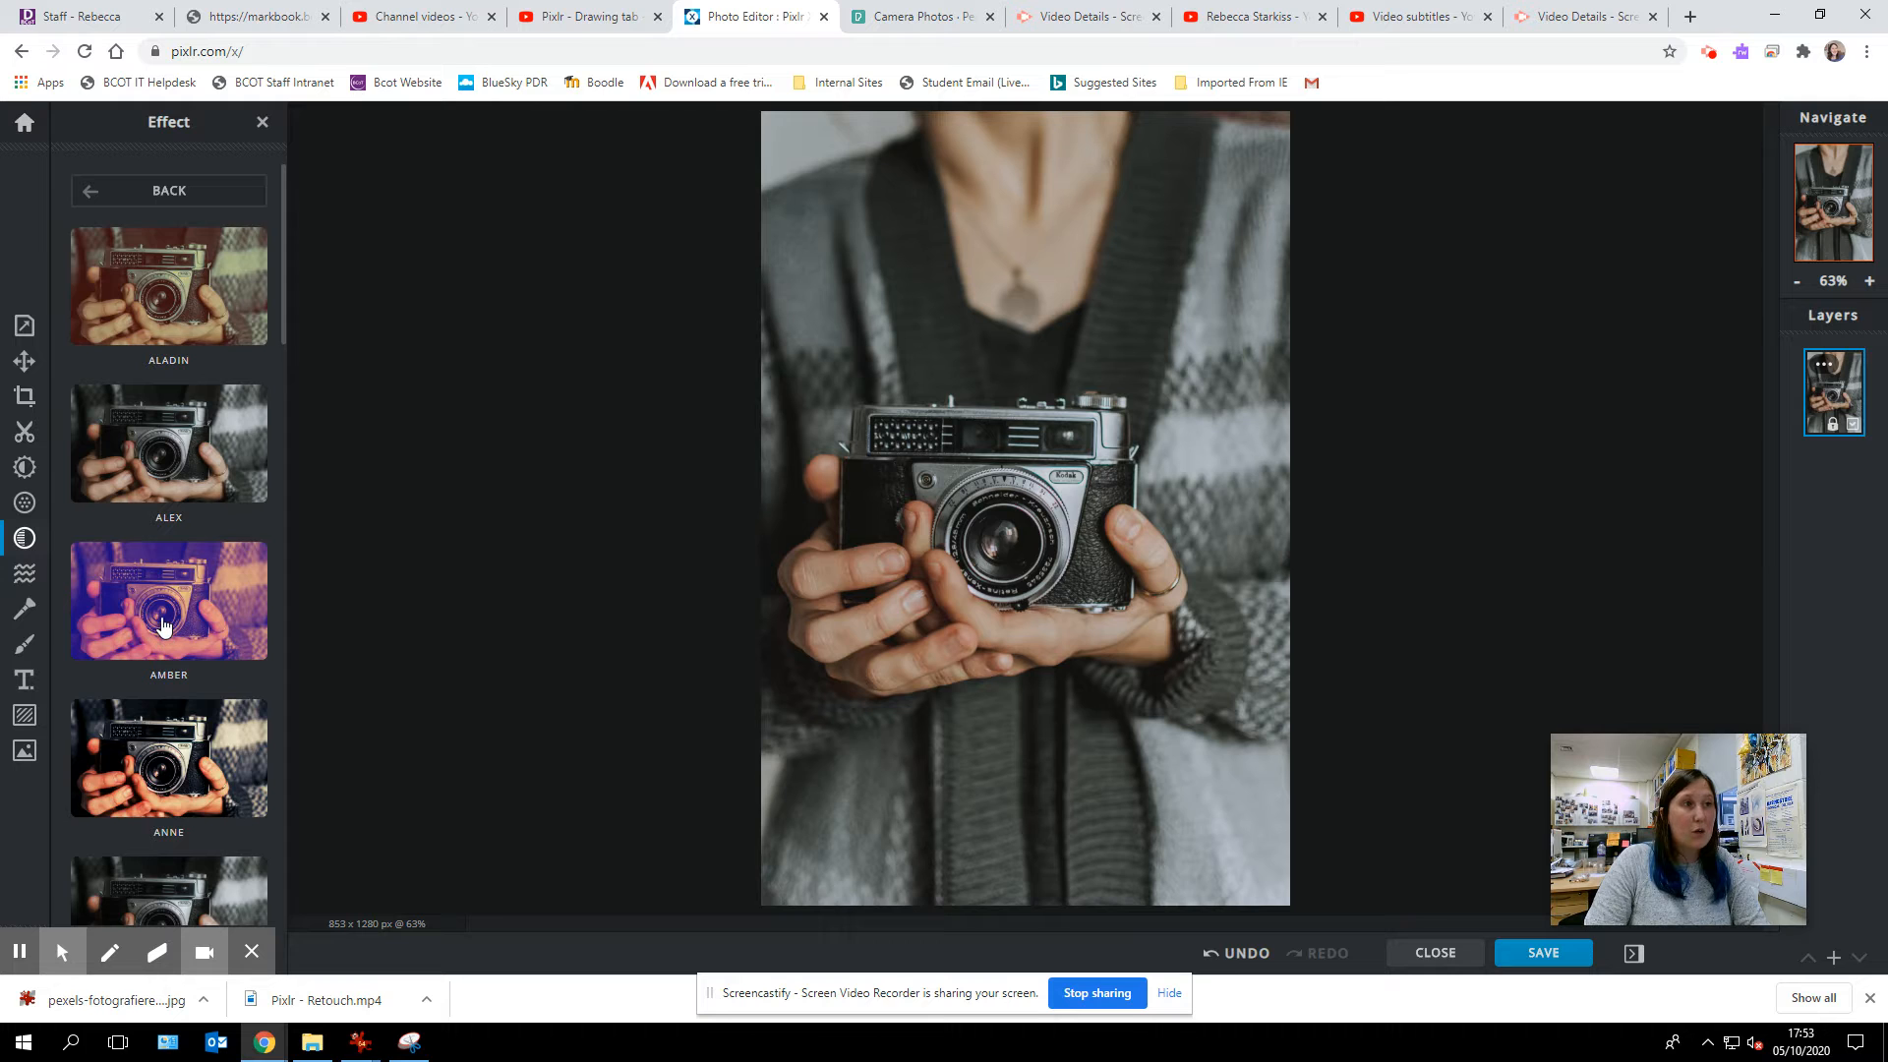
scroll(163, 626, "down", 10)
scroll(152, 715, "down", 10)
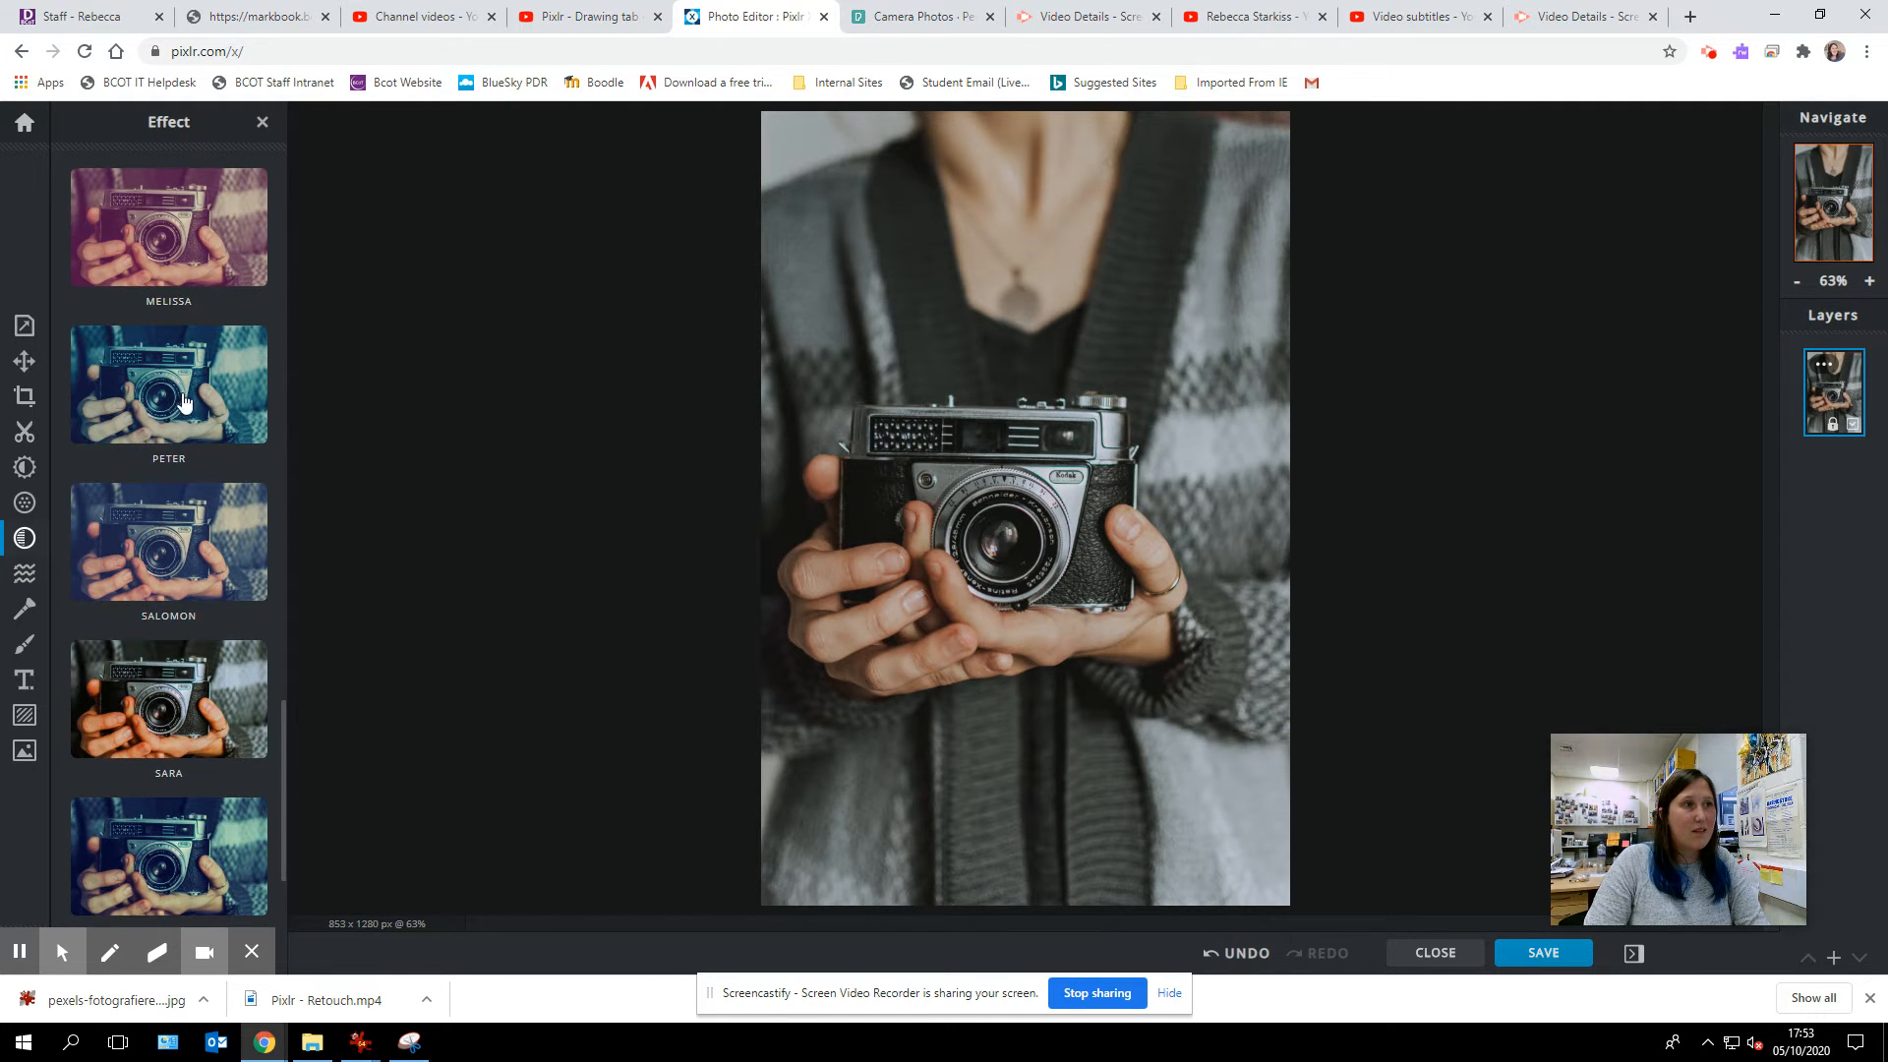
scroll(172, 597, "down", 3)
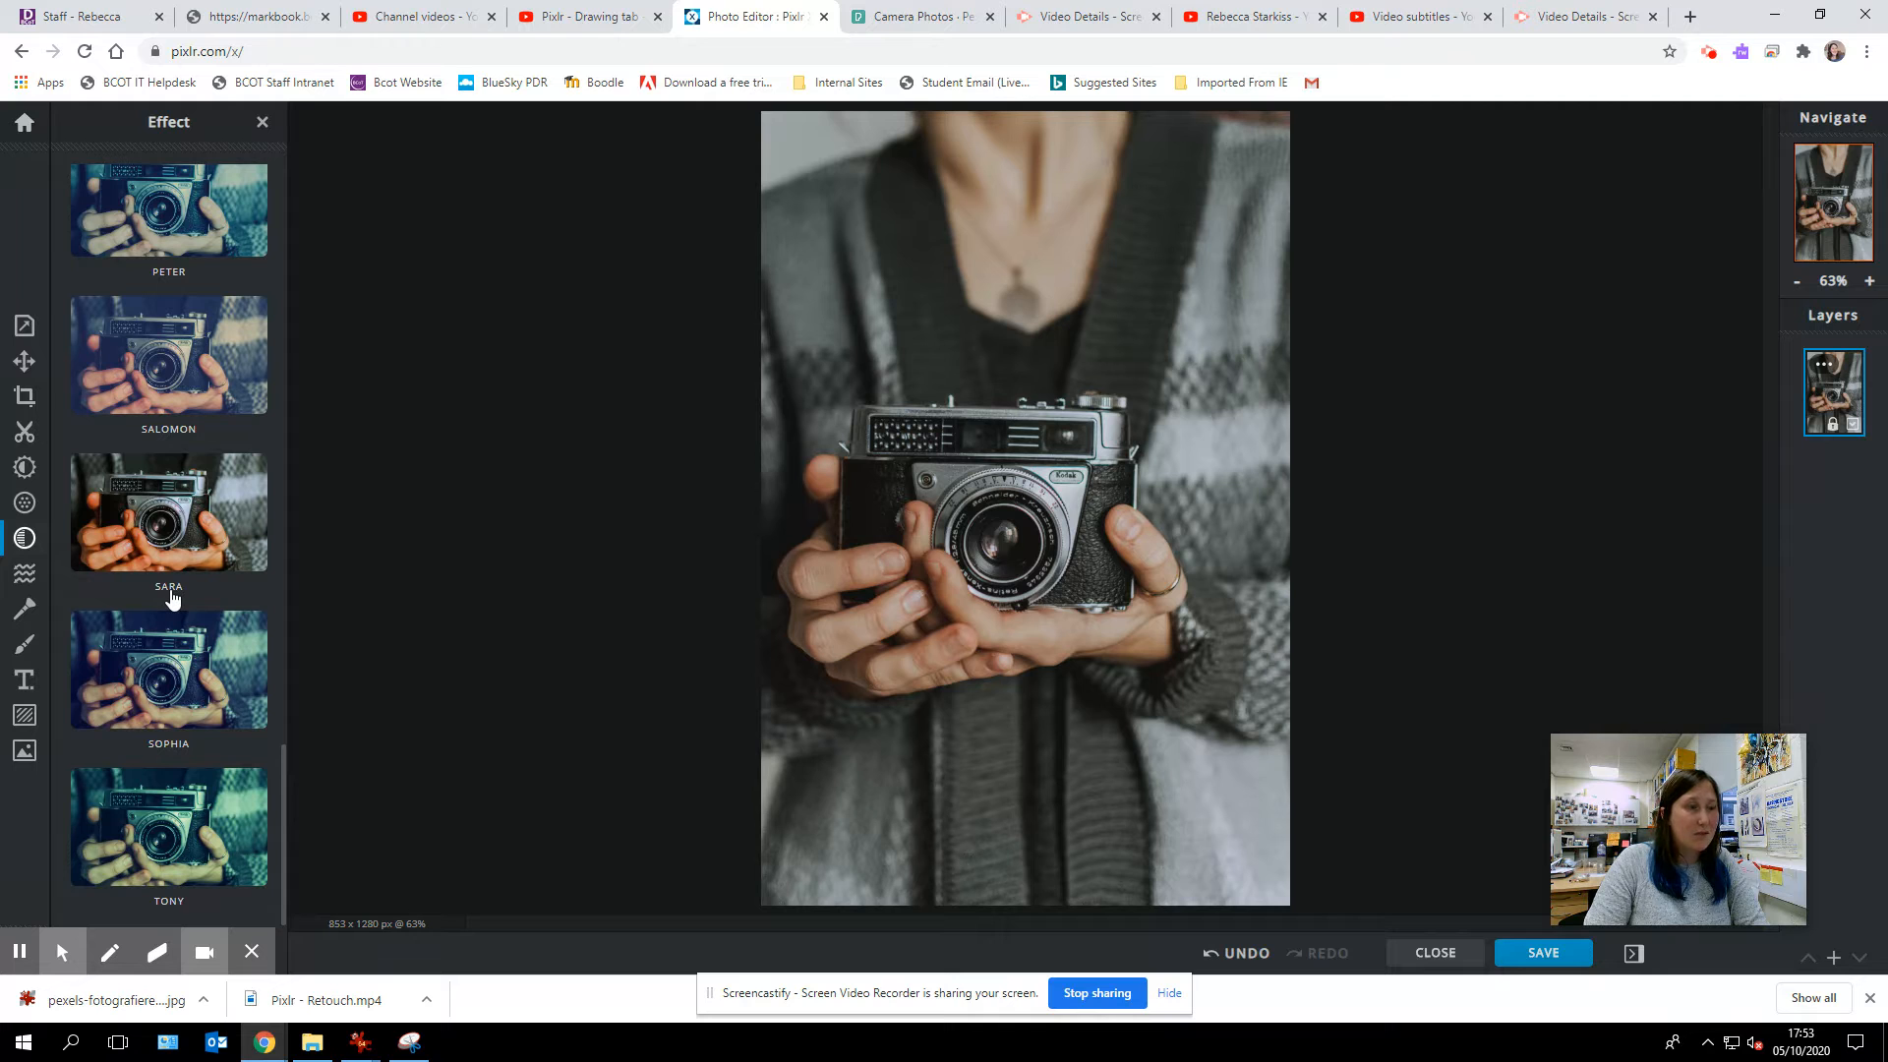
scroll(158, 497, "up", 20)
scroll(155, 490, "up", 2)
left_click(177, 169)
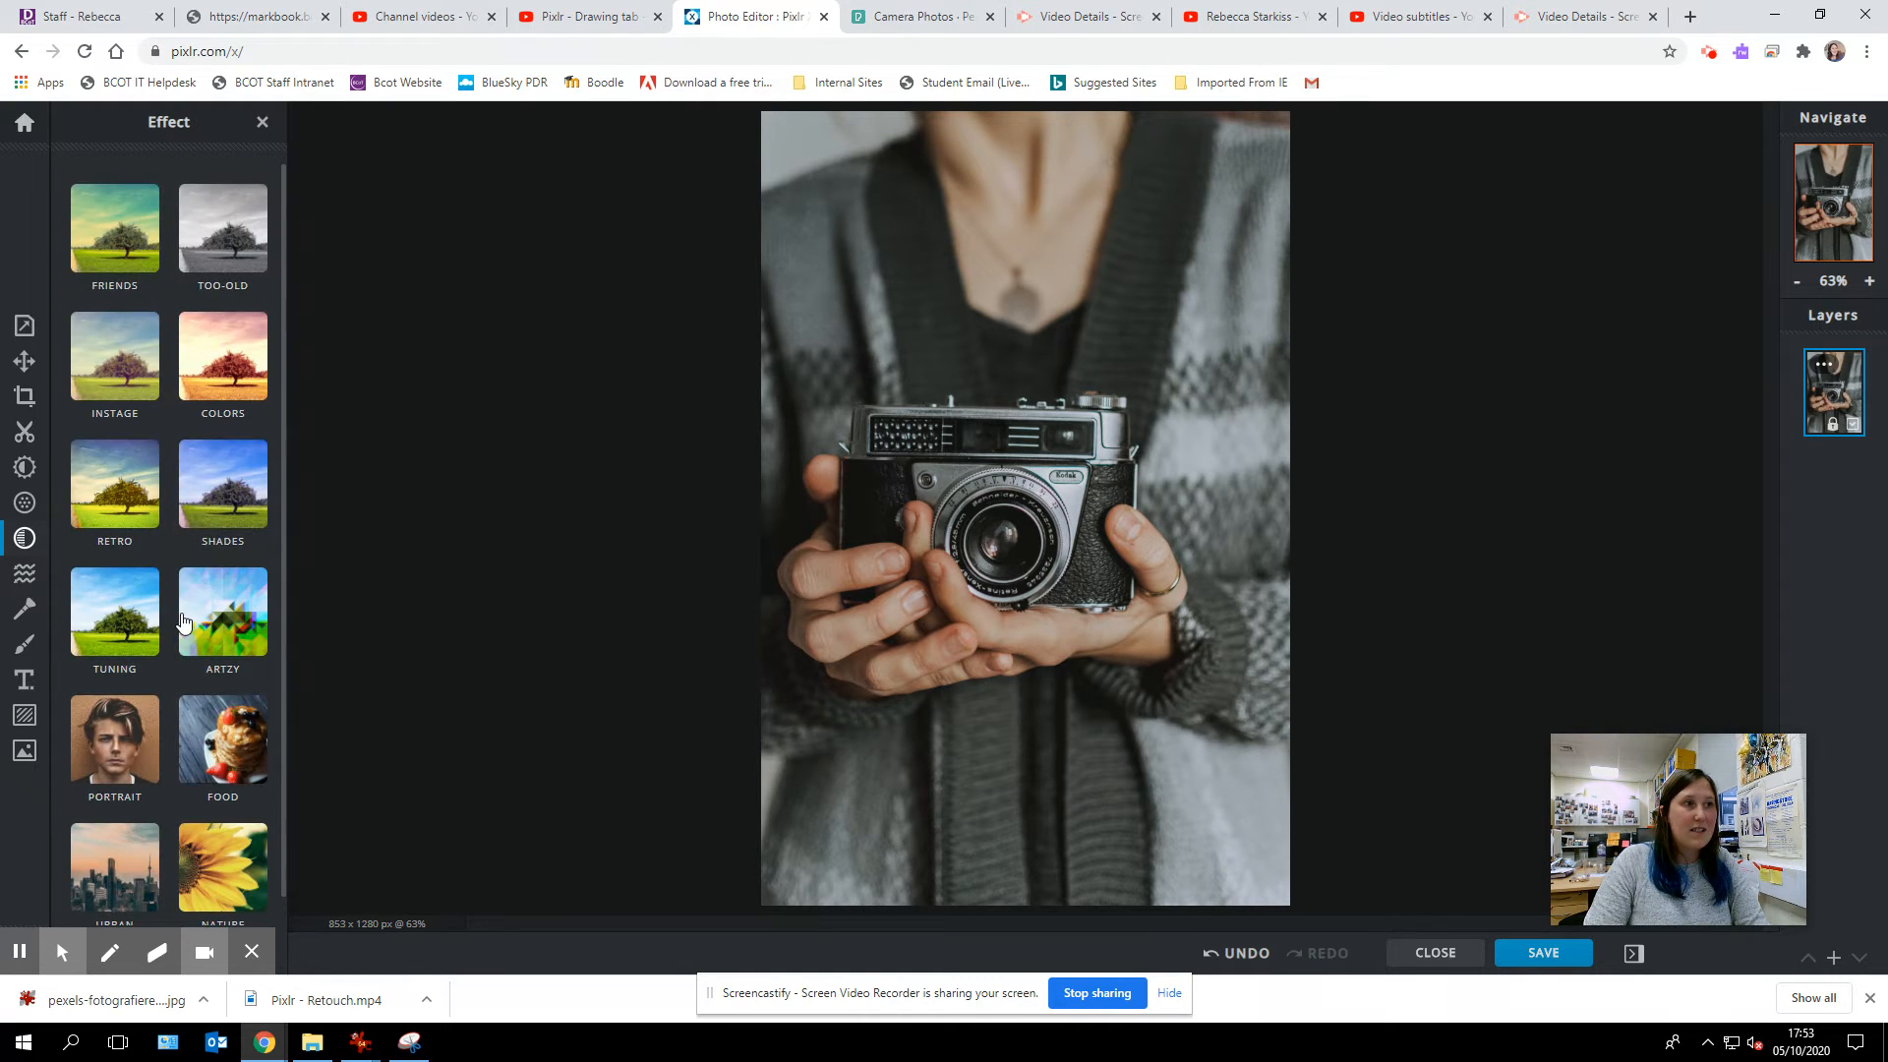
Step: Look through the preset effects in the Artzy category and return to the effect categories
scroll(182, 630, "down", 1)
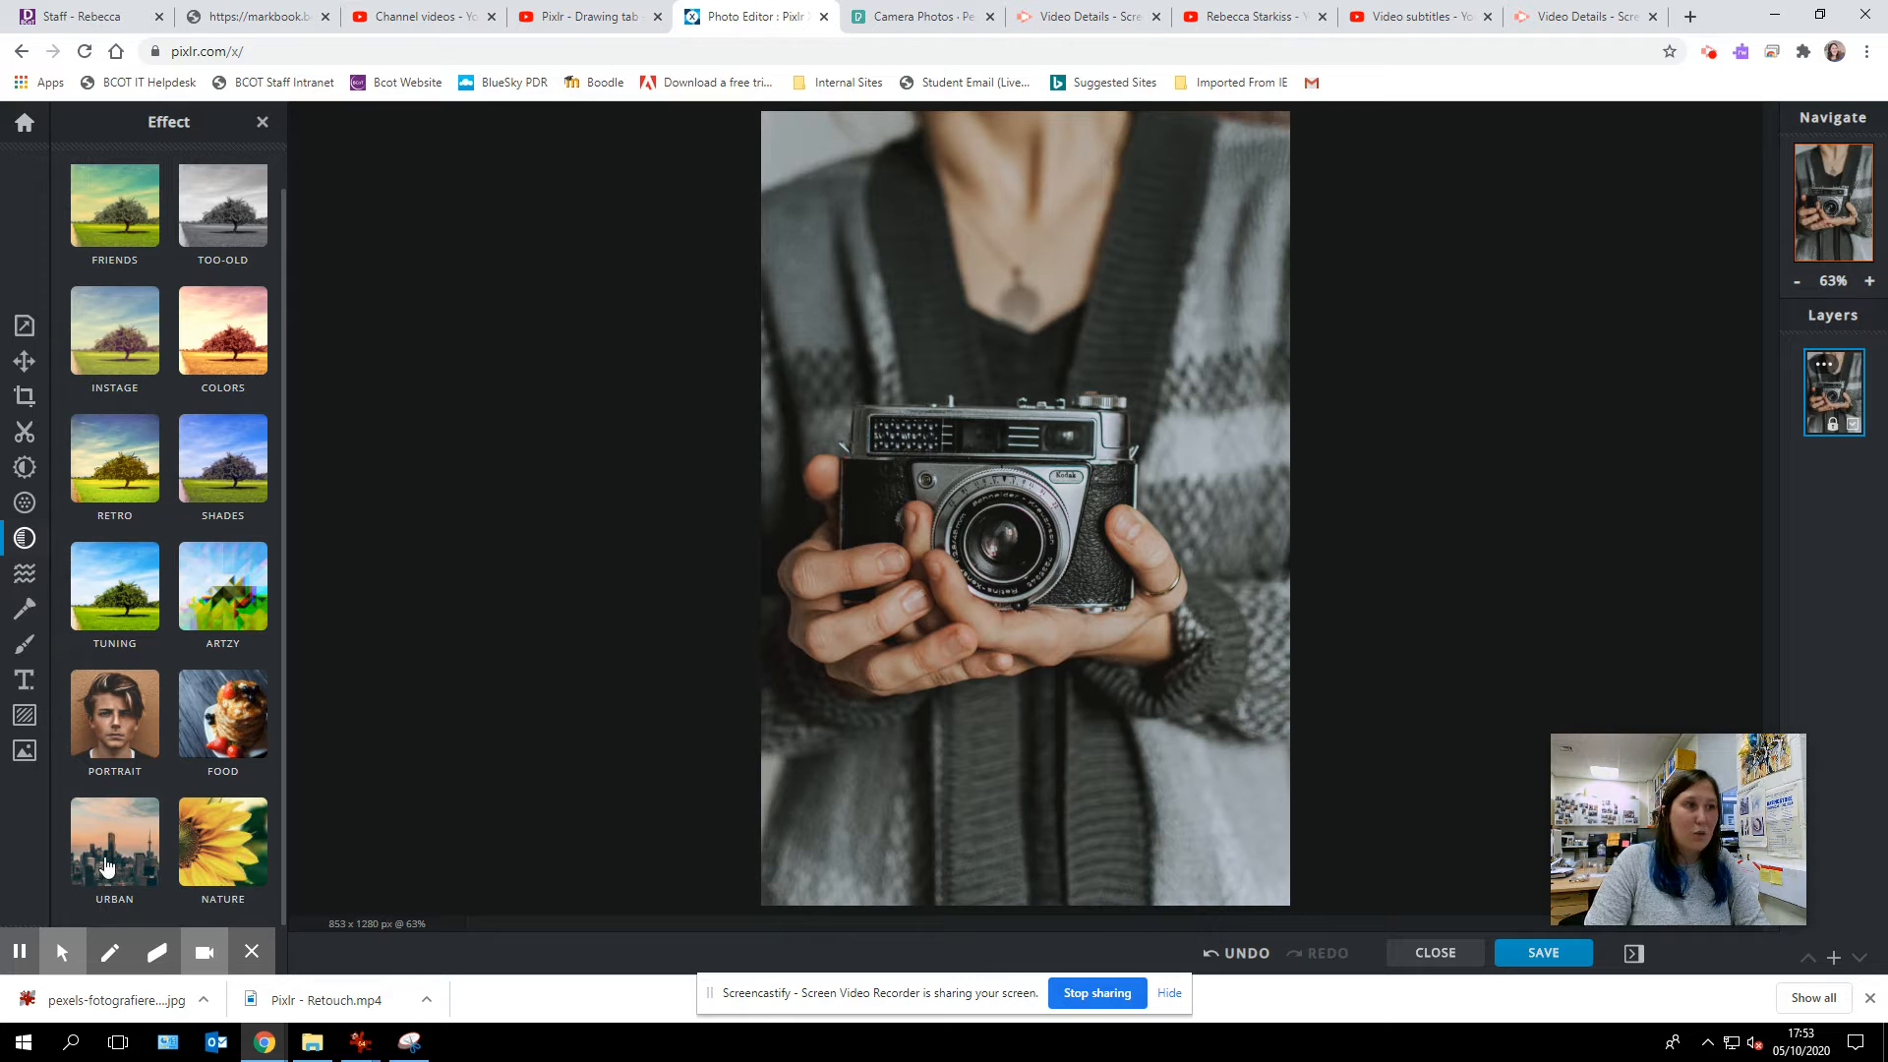
left_click(228, 602)
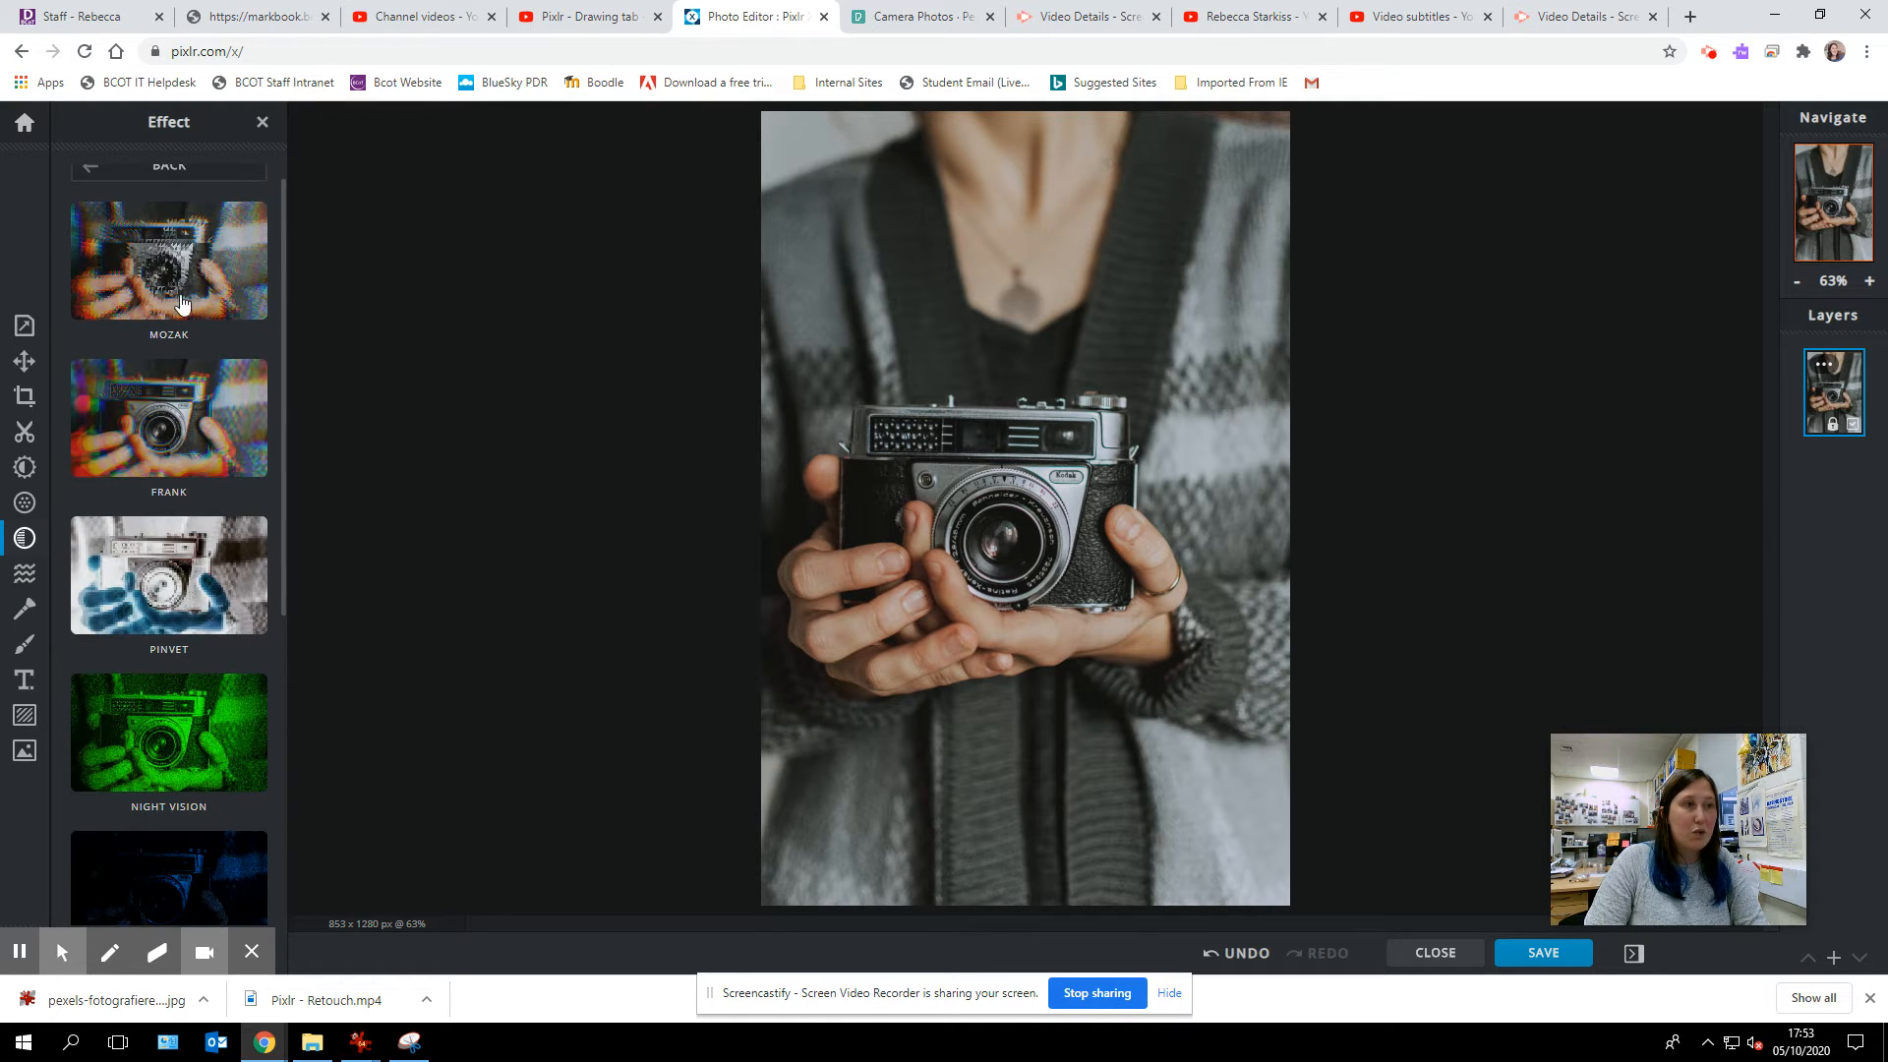
scroll(222, 508, "down", 5)
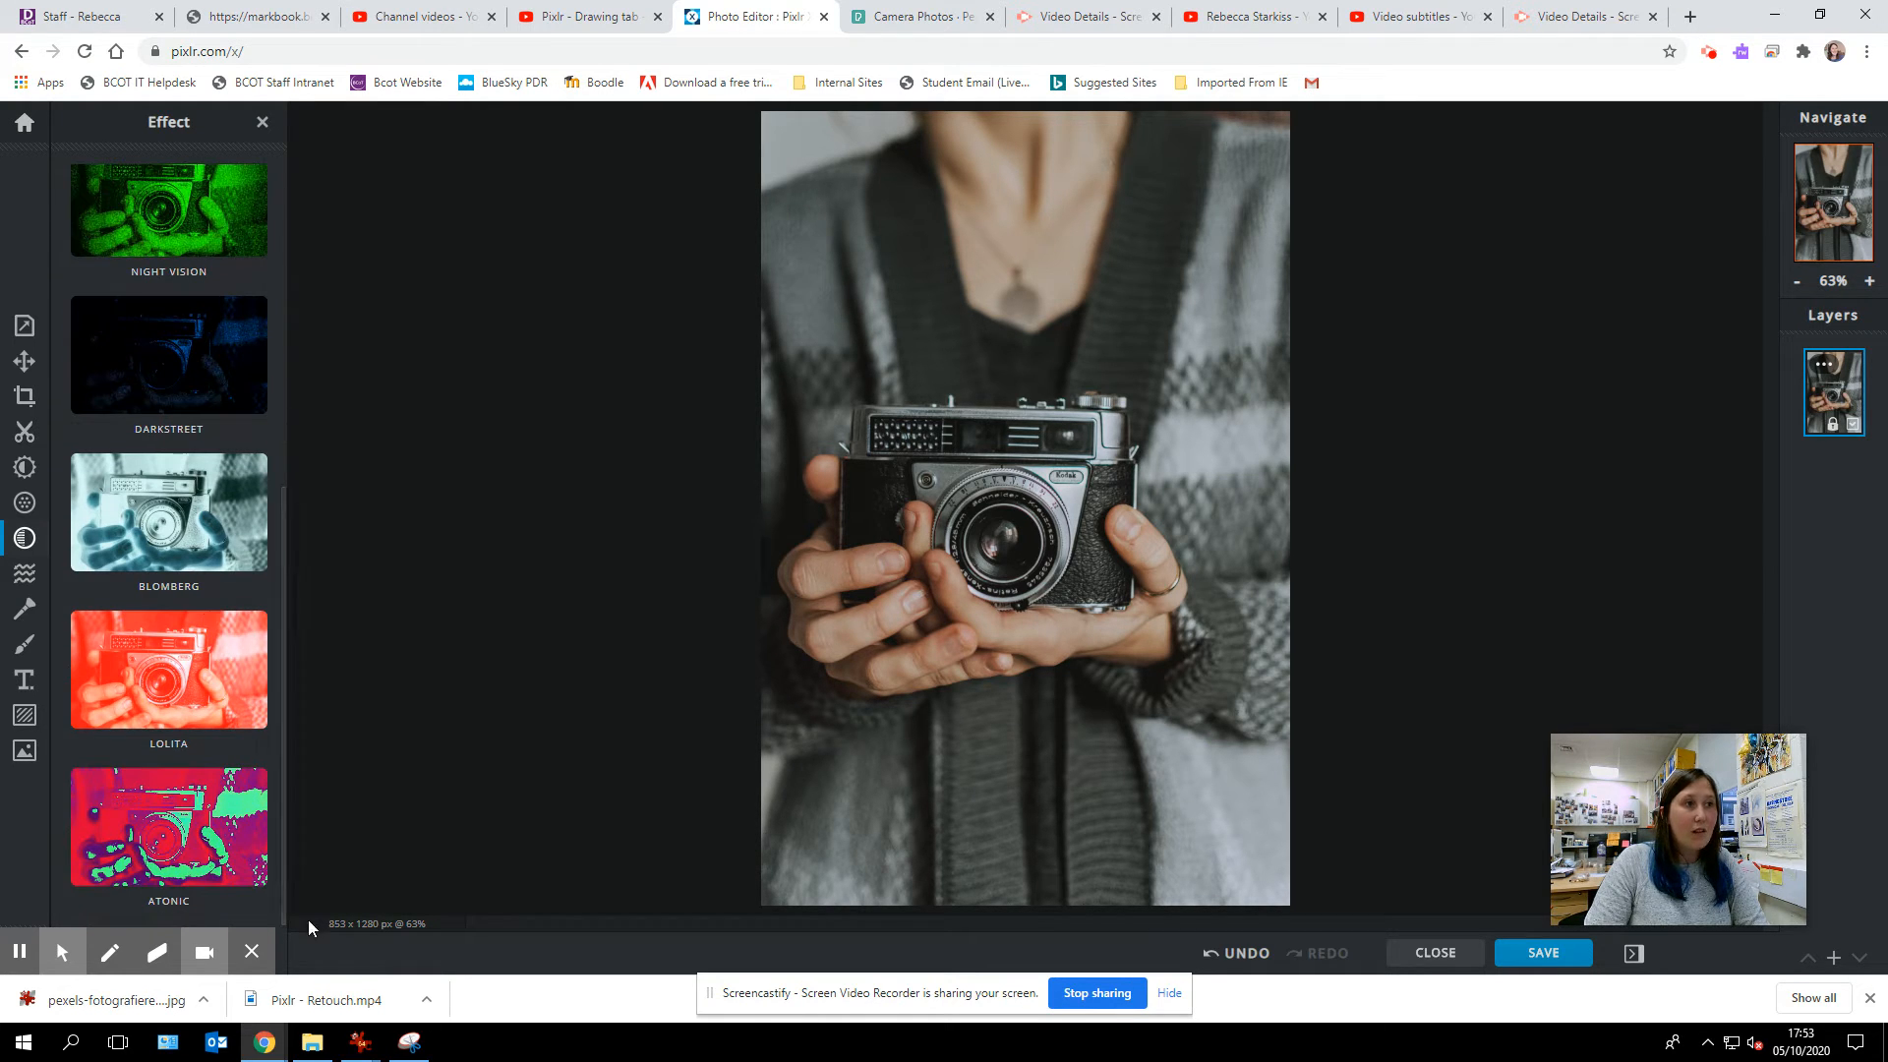
scroll(203, 603, "up", 5)
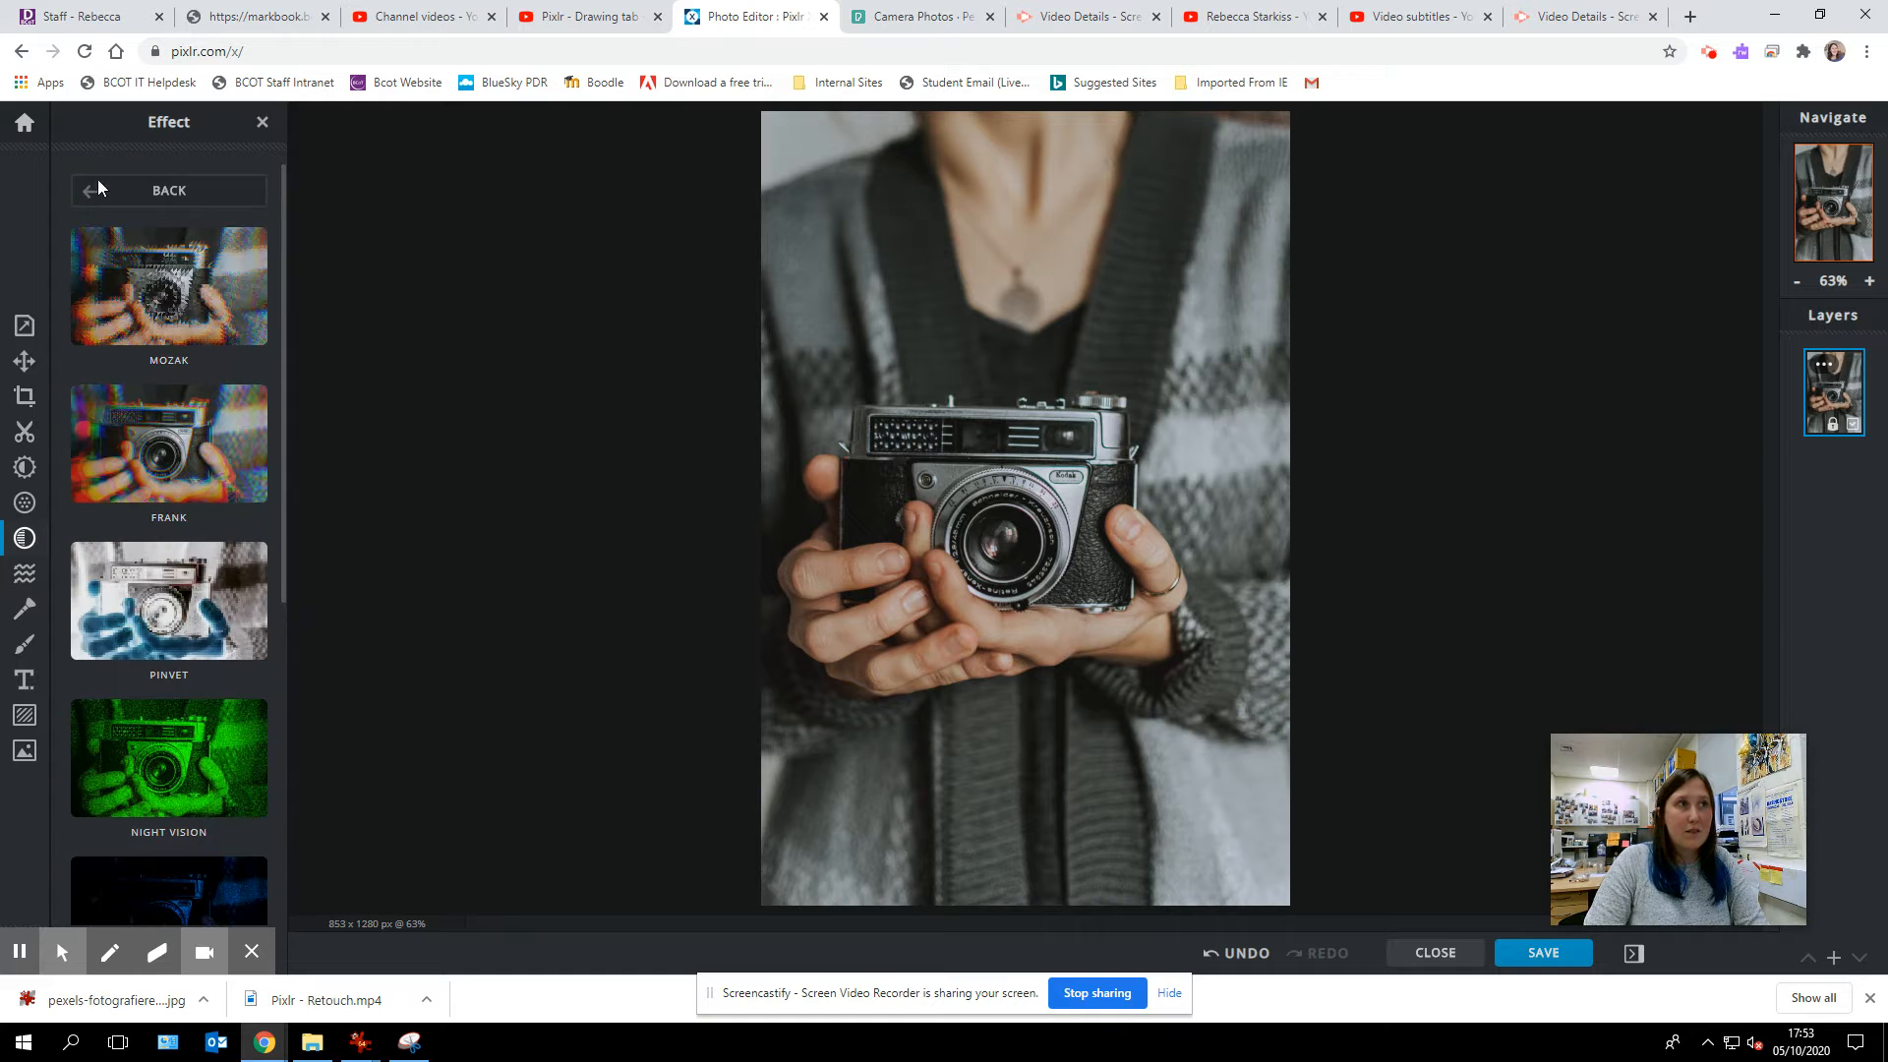
left_click(154, 190)
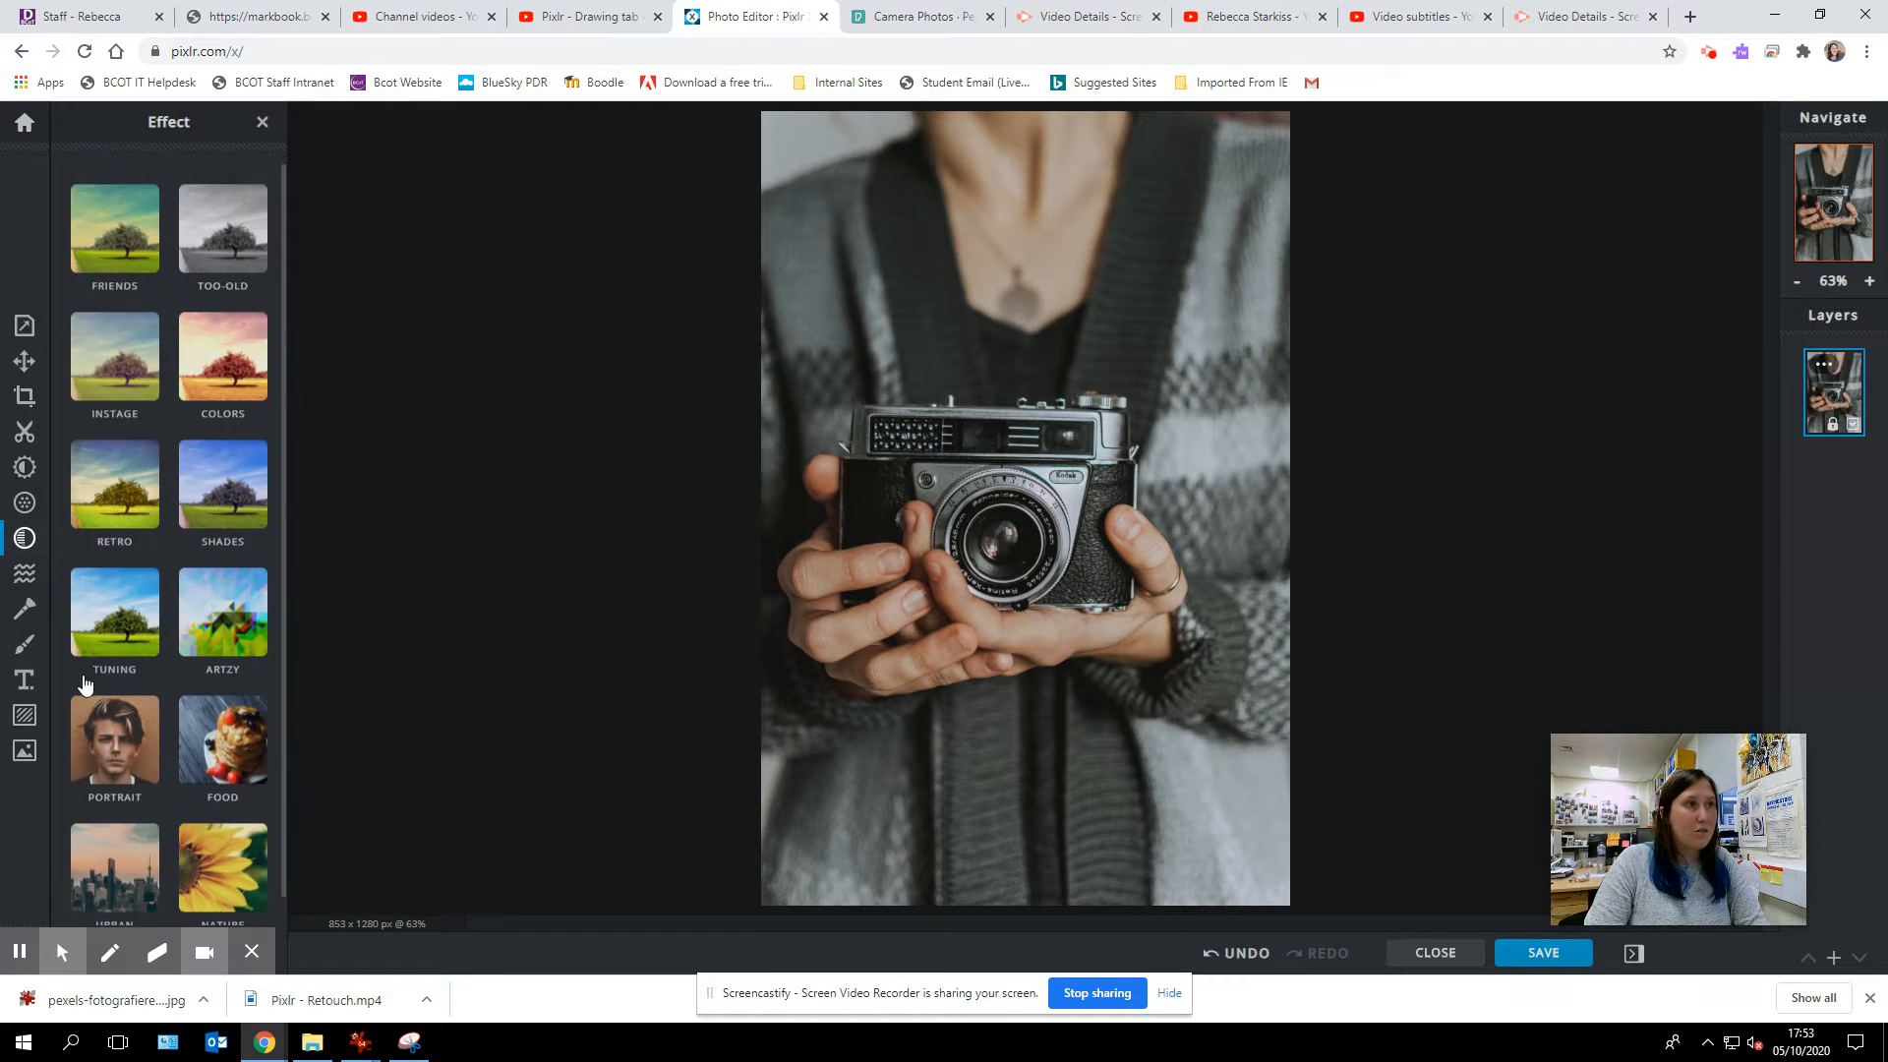
Step: Set up the drawing brush with a 372 px size, 48% softness and the pink colour
left_click(28, 647)
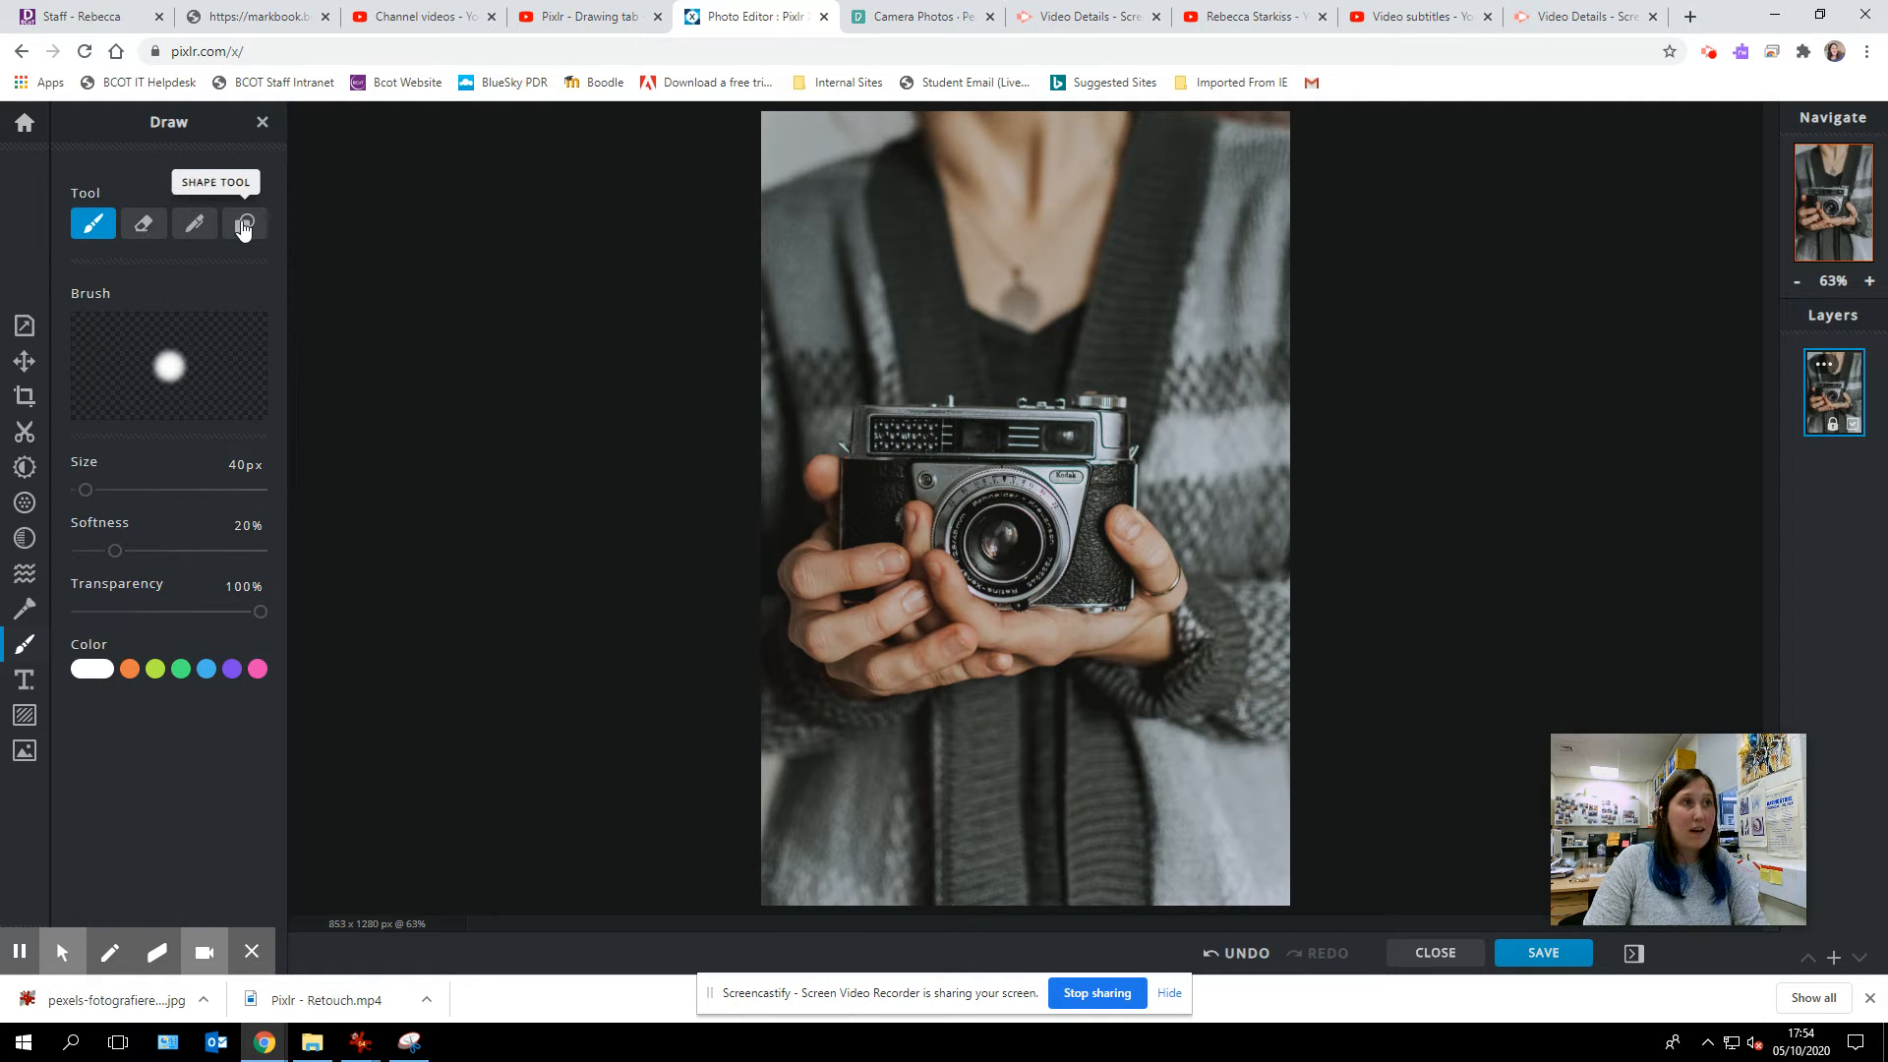
left_click(159, 225)
left_click(94, 224)
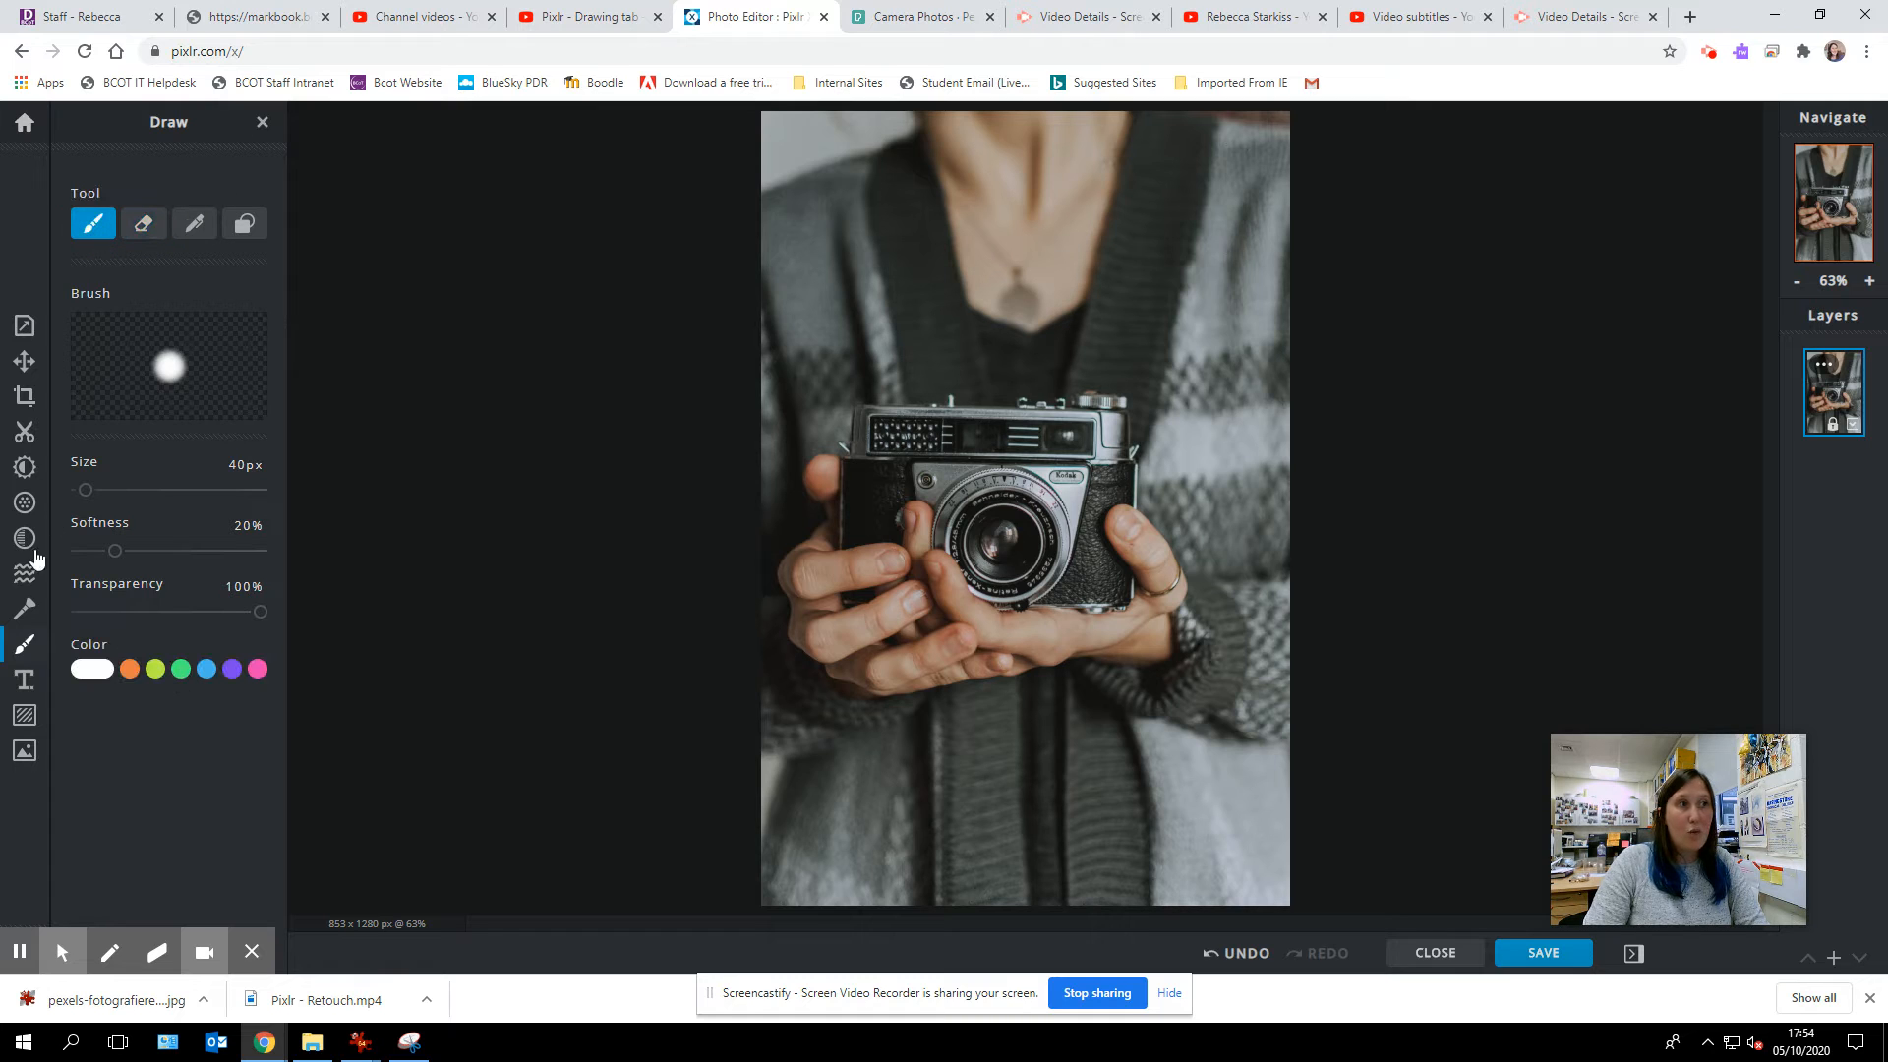
mouse_move(94, 501)
left_mouse_down()
mouse_move(242, 501)
mouse_move(159, 506)
mouse_move(118, 549)
mouse_move(178, 552)
left_mouse_up()
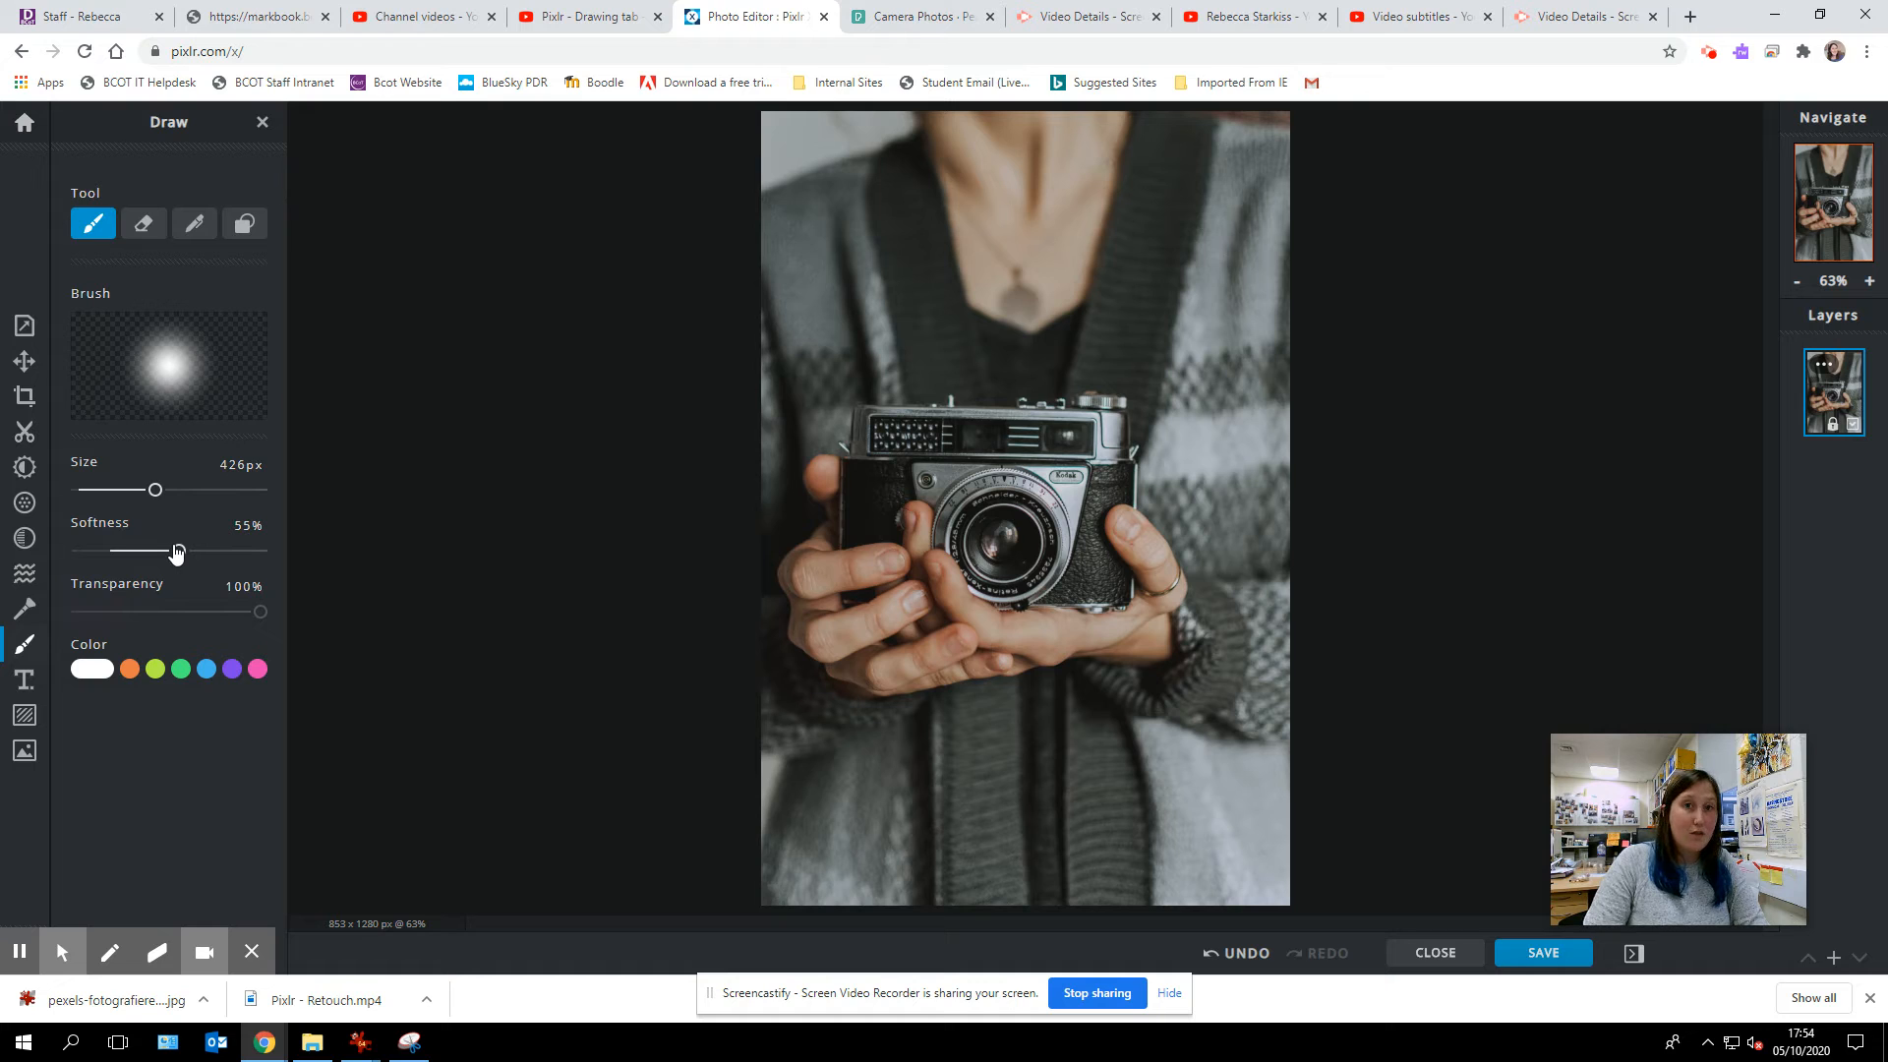
mouse_move(262, 614)
left_mouse_down()
mouse_move(77, 615)
mouse_move(262, 613)
left_mouse_up()
left_click(257, 671)
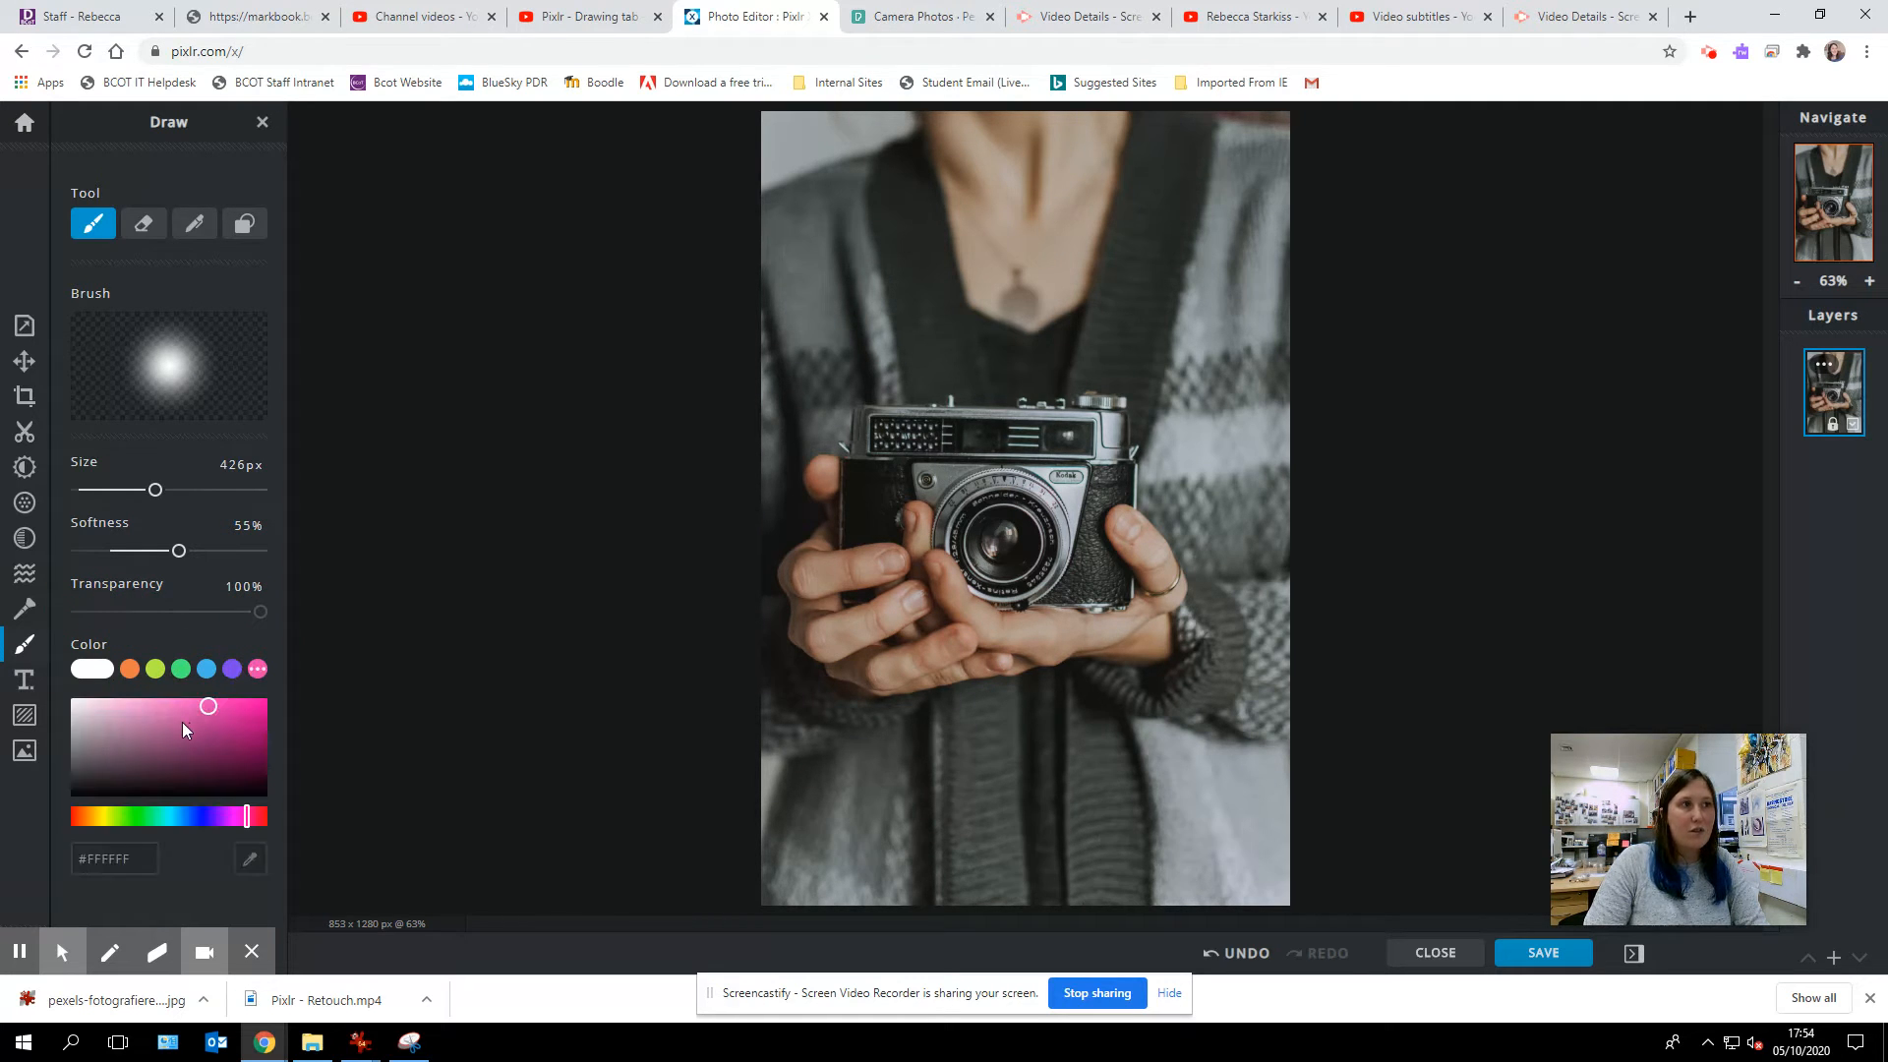
left_click_drag(155, 493, 166, 552)
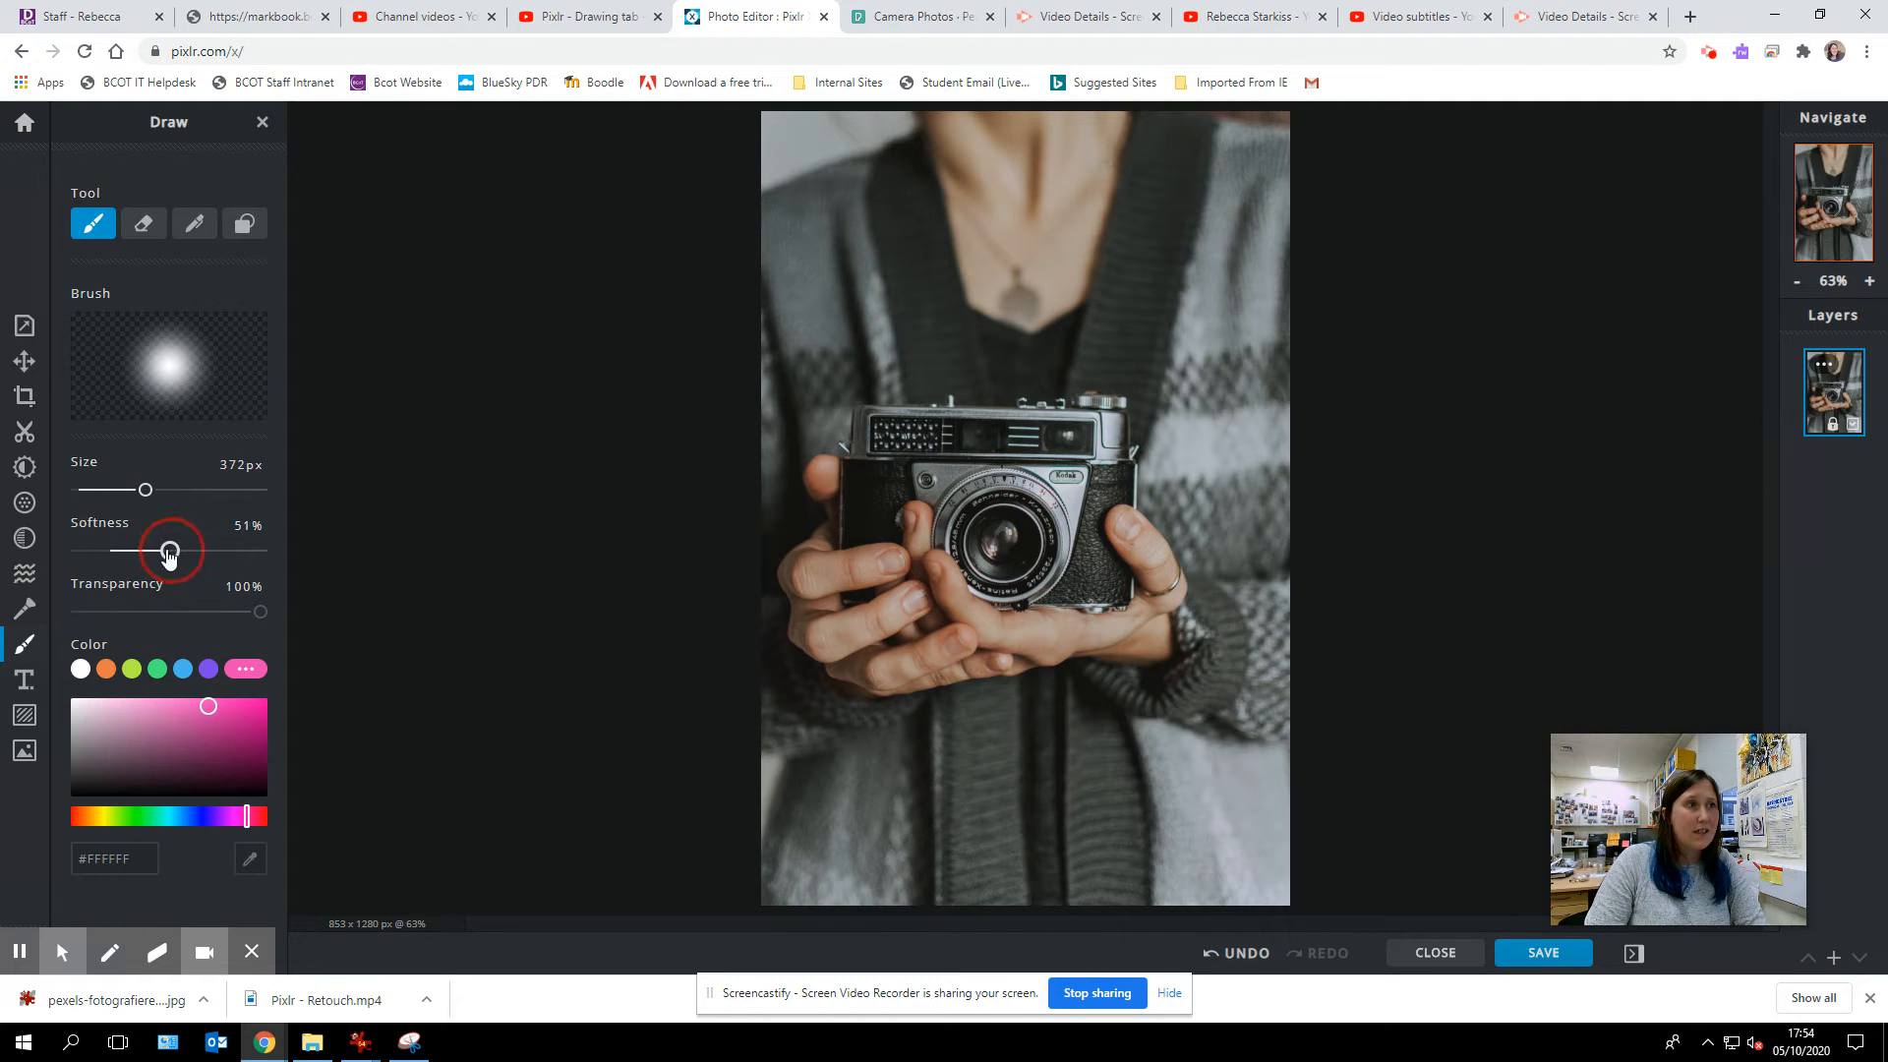
Step: Try a broad pink brush stroke over the photo, then one at 128 px, undoing each stroke
mouse_move(950, 354)
left_mouse_down()
mouse_move(910, 342)
mouse_move(921, 312)
mouse_move(982, 293)
mouse_move(1086, 374)
mouse_move(1141, 295)
mouse_move(1241, 298)
mouse_move(1177, 547)
mouse_move(1242, 677)
mouse_move(1189, 772)
mouse_move(984, 727)
mouse_move(903, 809)
left_mouse_up()
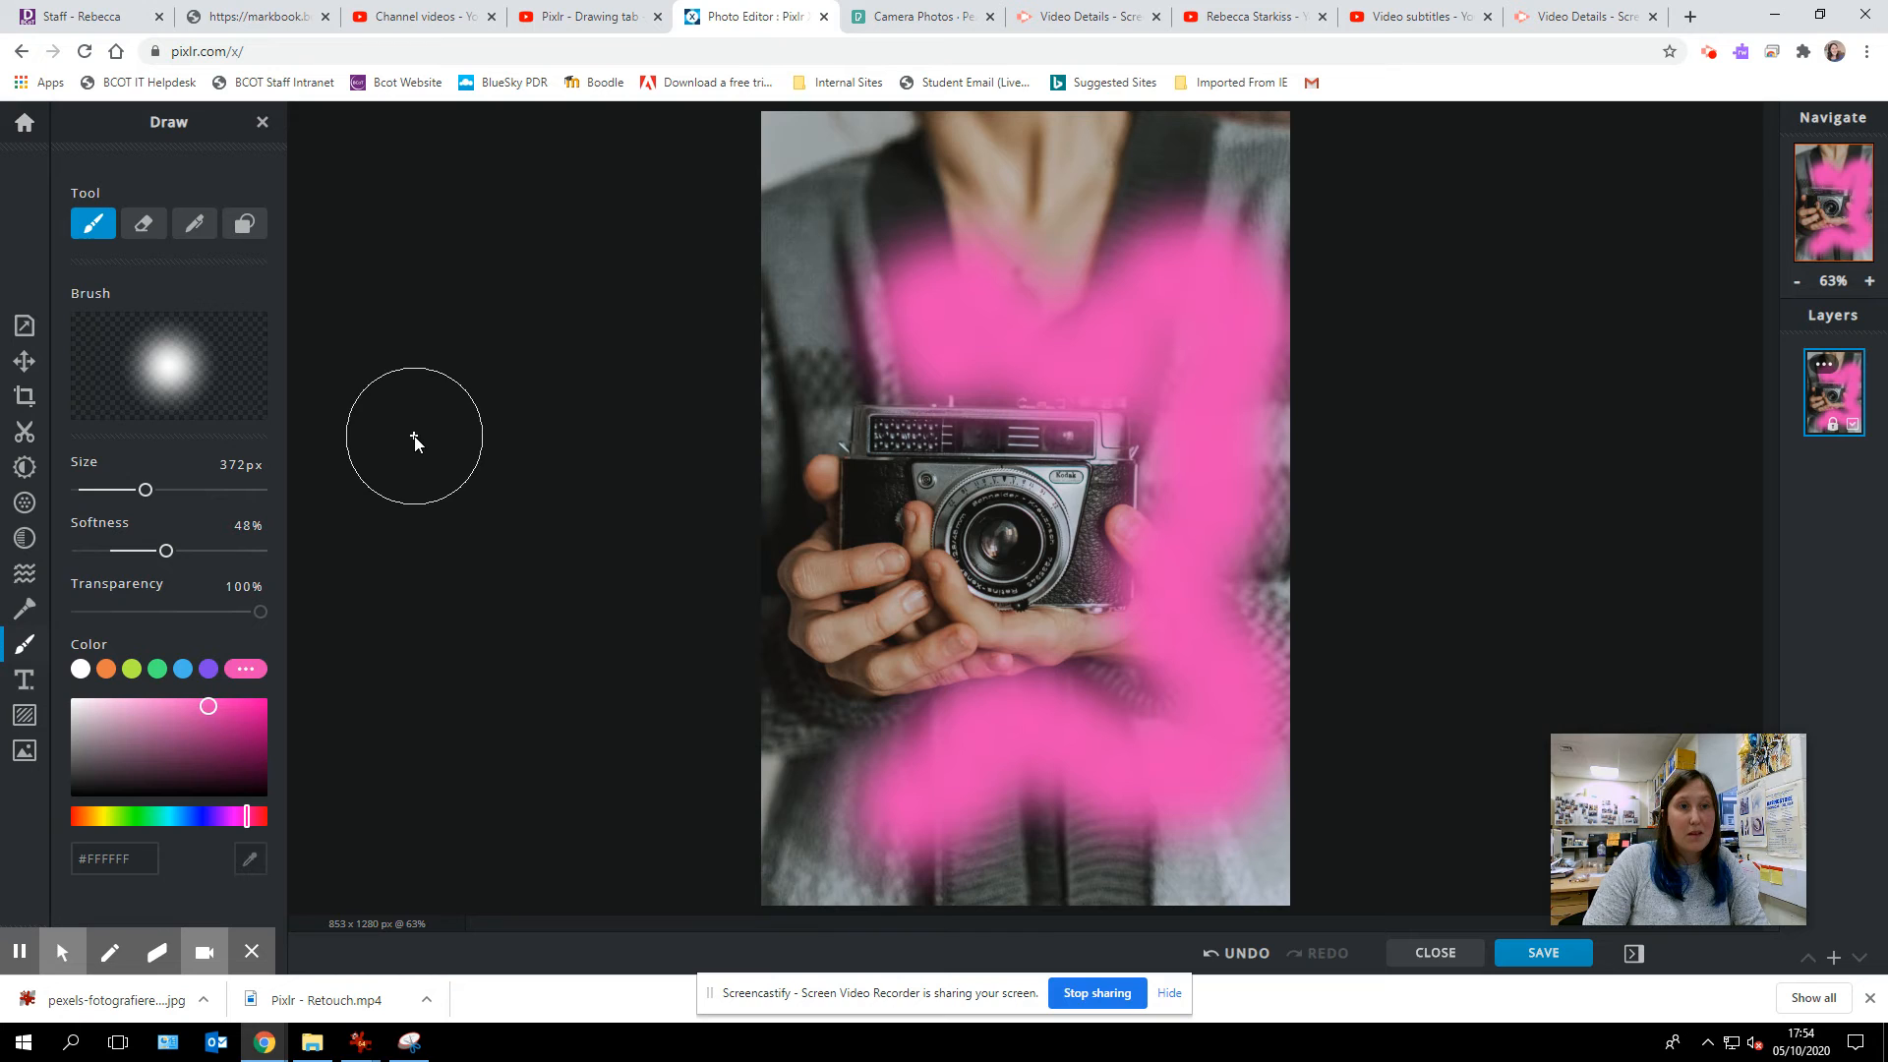
left_click(1237, 953)
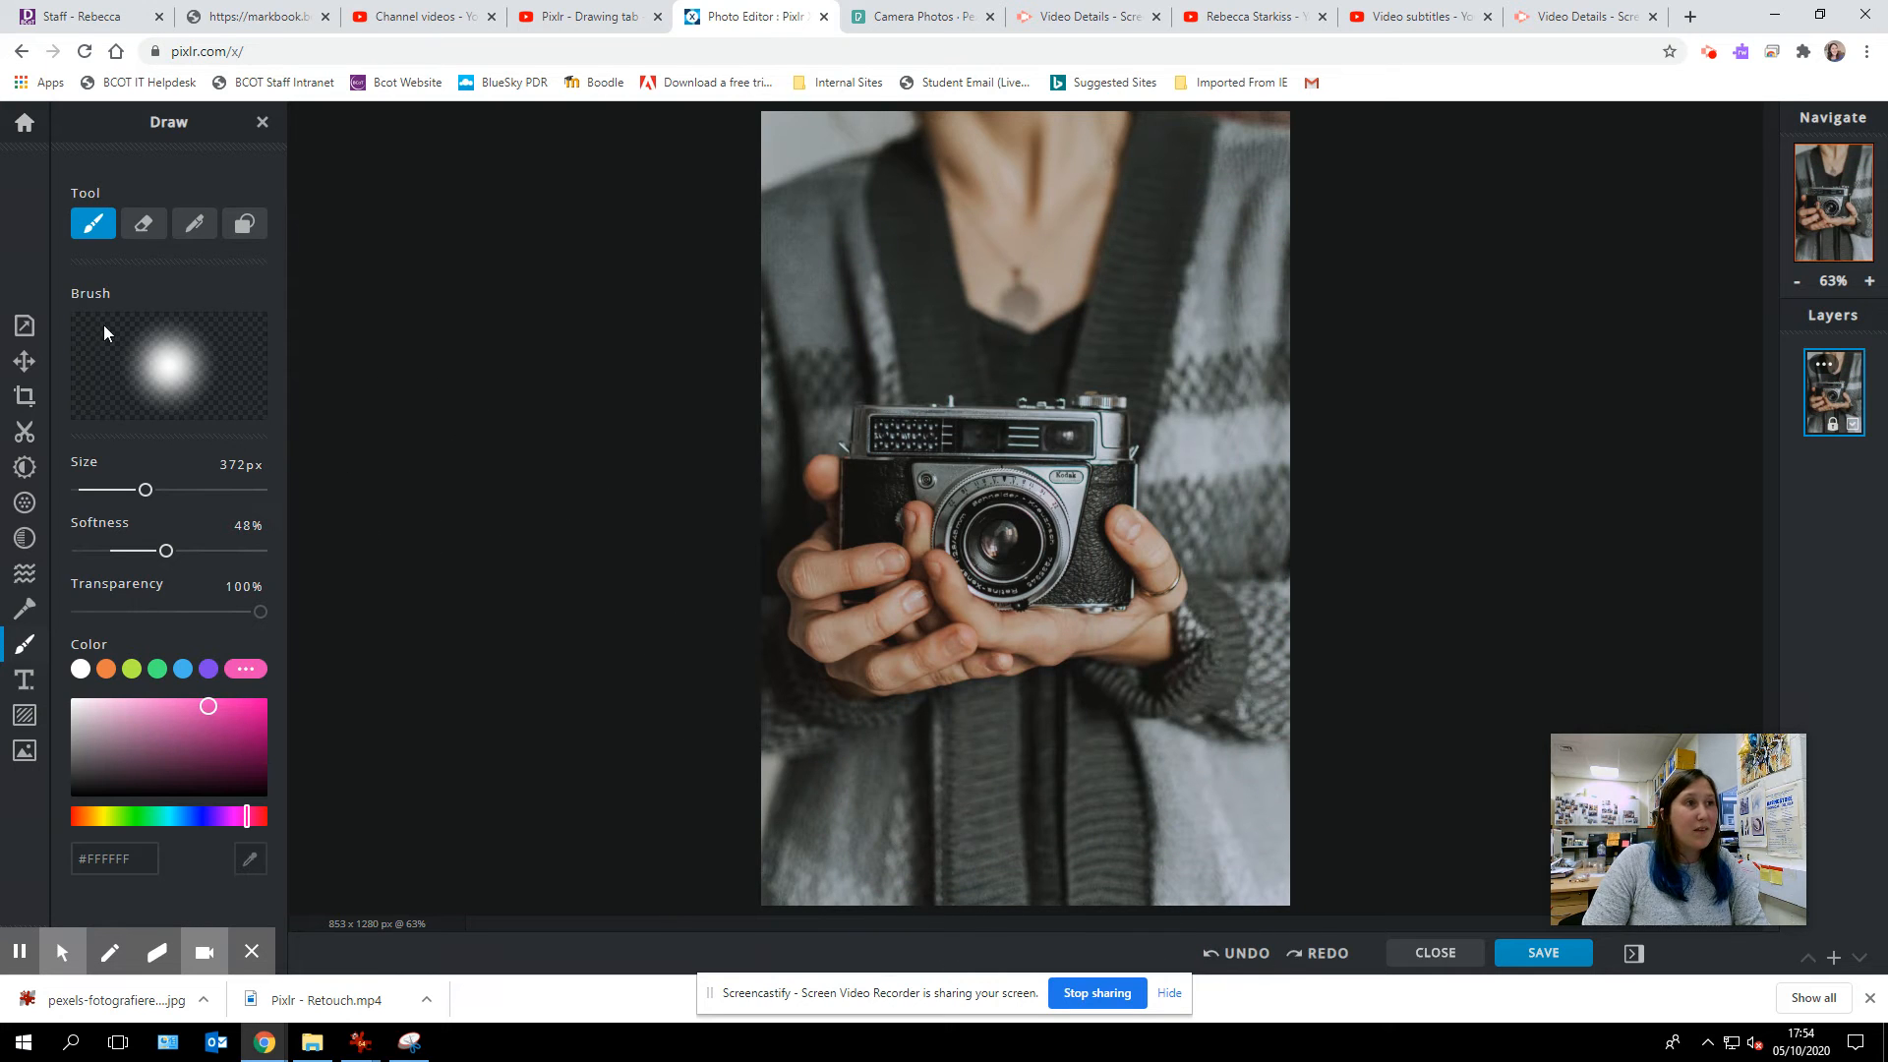
left_click_drag(142, 491, 100, 490)
mouse_move(857, 313)
left_mouse_down()
mouse_move(906, 215)
mouse_move(971, 250)
mouse_move(1020, 224)
mouse_move(1051, 278)
mouse_move(1142, 255)
mouse_move(1119, 395)
mouse_move(1216, 474)
left_mouse_up()
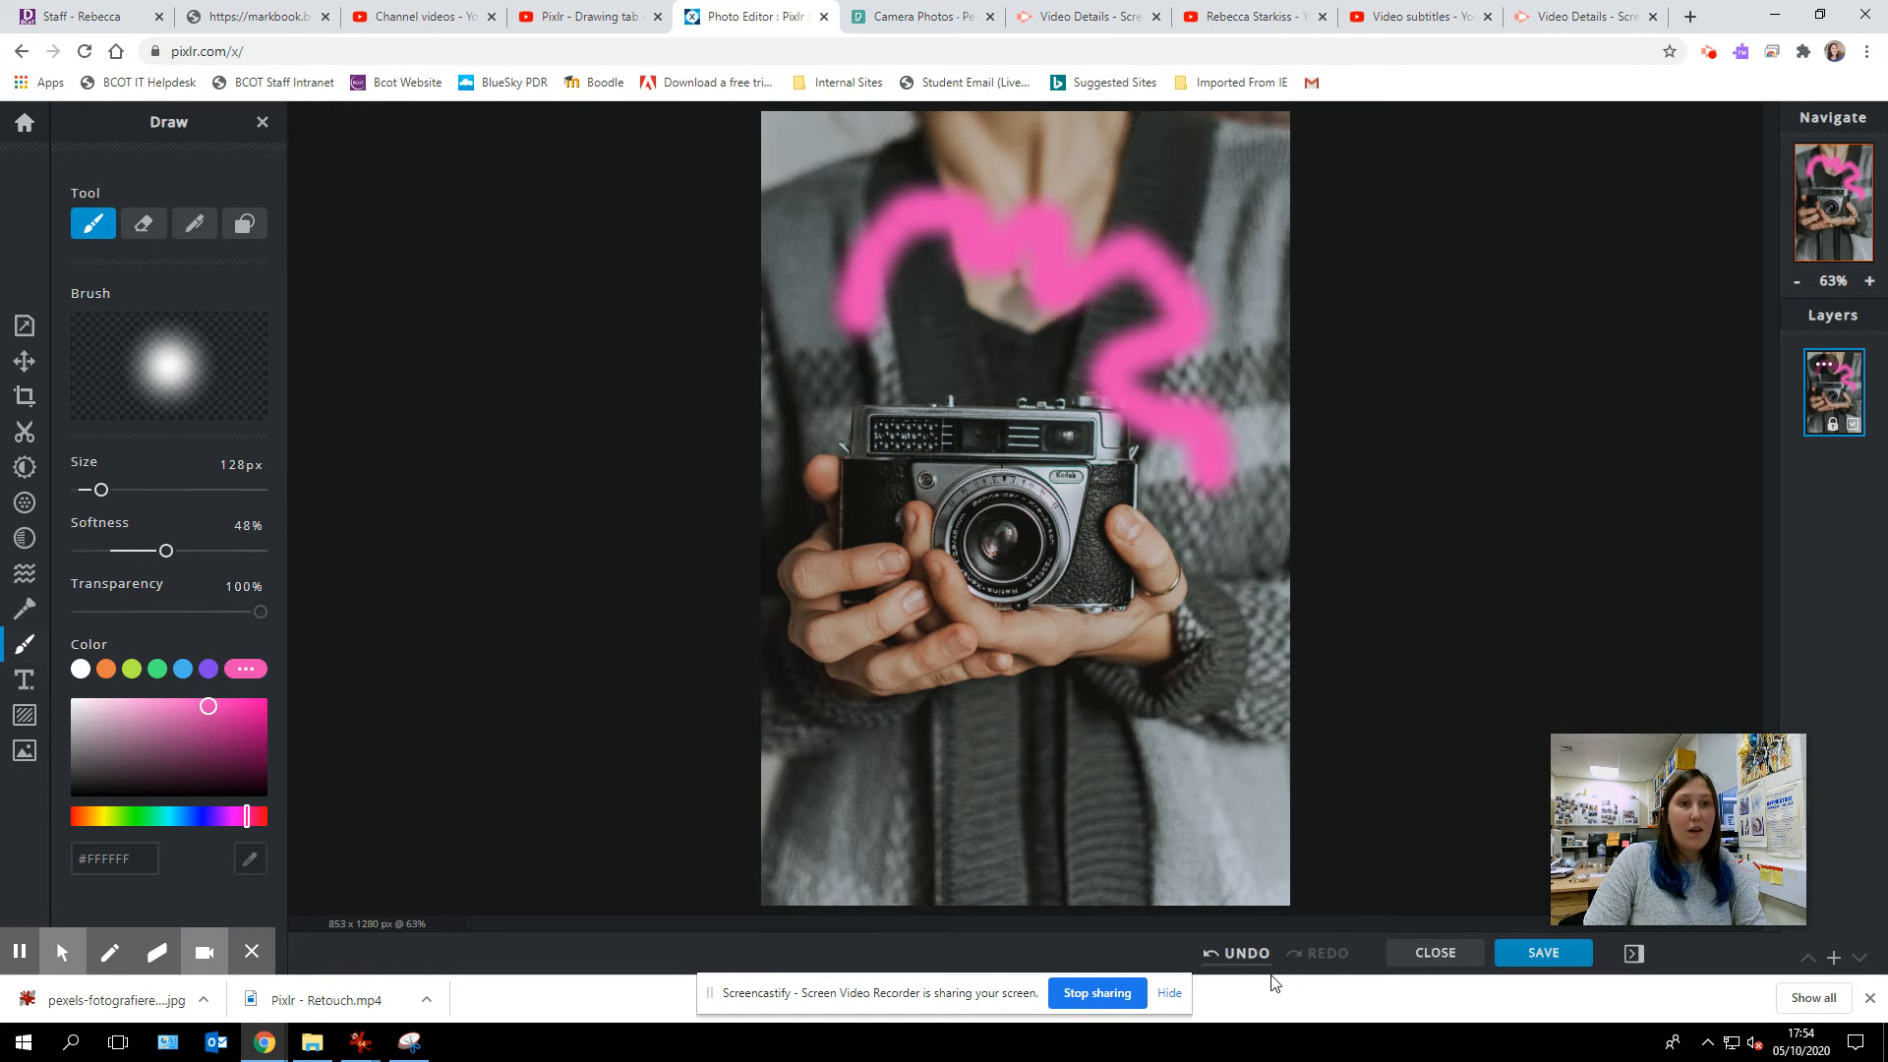
left_click(1241, 953)
Step: Draw a wavy pink line across the chest area with the plain Pen tool at size 3
left_click(144, 224)
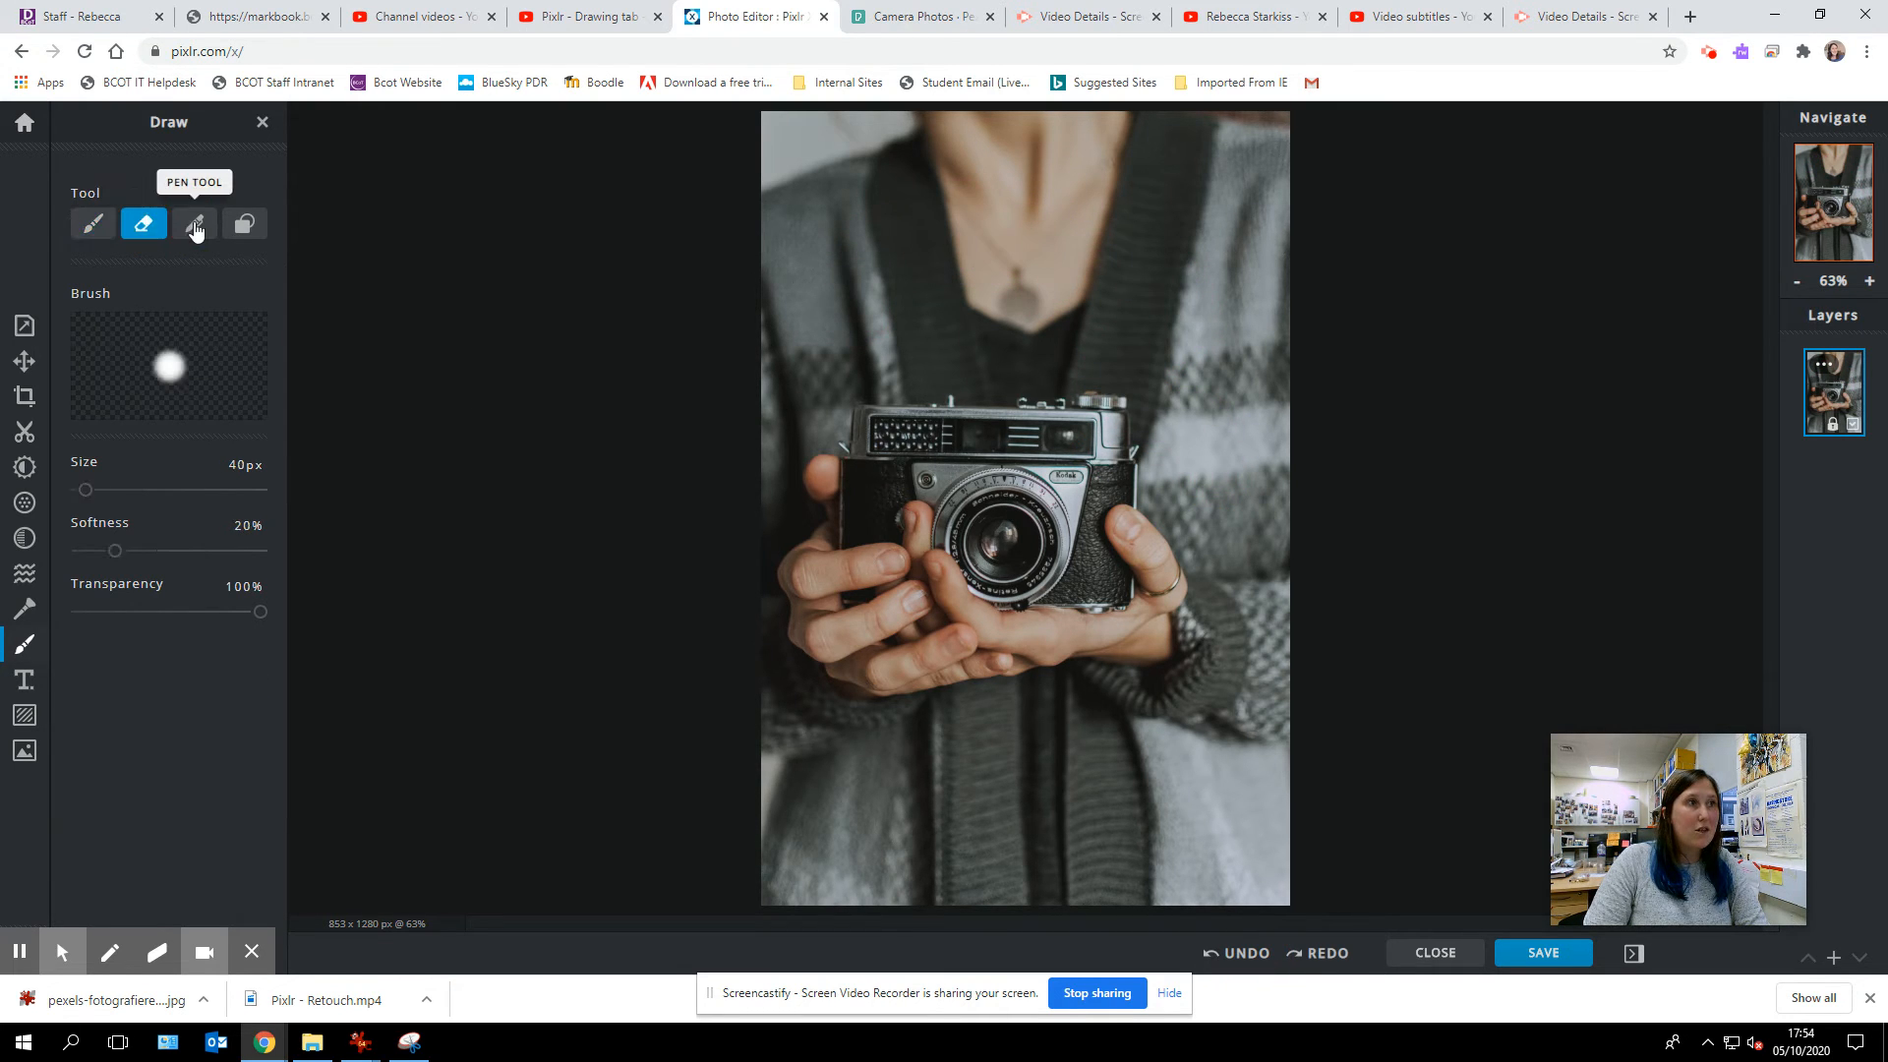
left_click(194, 224)
left_click_drag(79, 370, 124, 369)
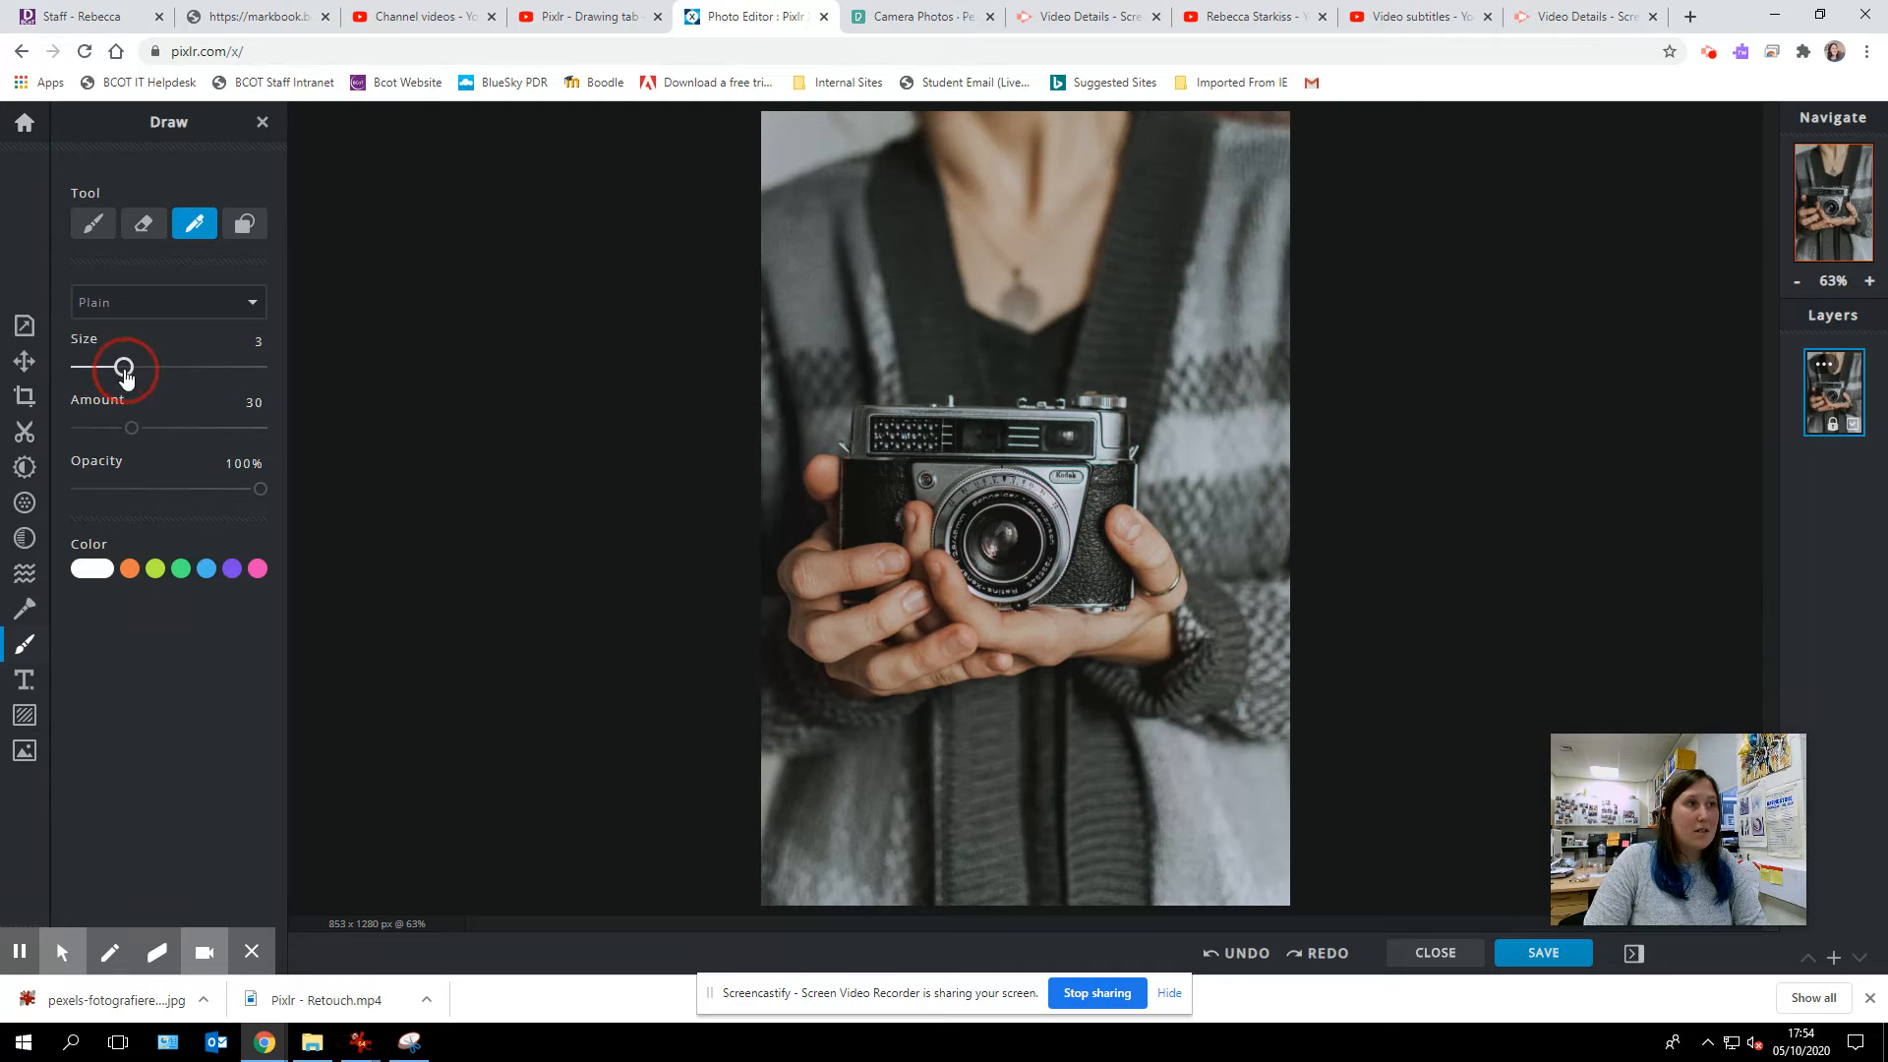
left_click(257, 569)
mouse_move(812, 319)
left_mouse_down()
mouse_move(876, 310)
mouse_move(937, 253)
mouse_move(961, 297)
mouse_move(999, 213)
mouse_move(1051, 279)
mouse_move(1076, 227)
mouse_move(1106, 330)
mouse_move(1186, 278)
mouse_move(1179, 370)
mouse_move(1203, 370)
mouse_move(1204, 440)
left_mouse_up()
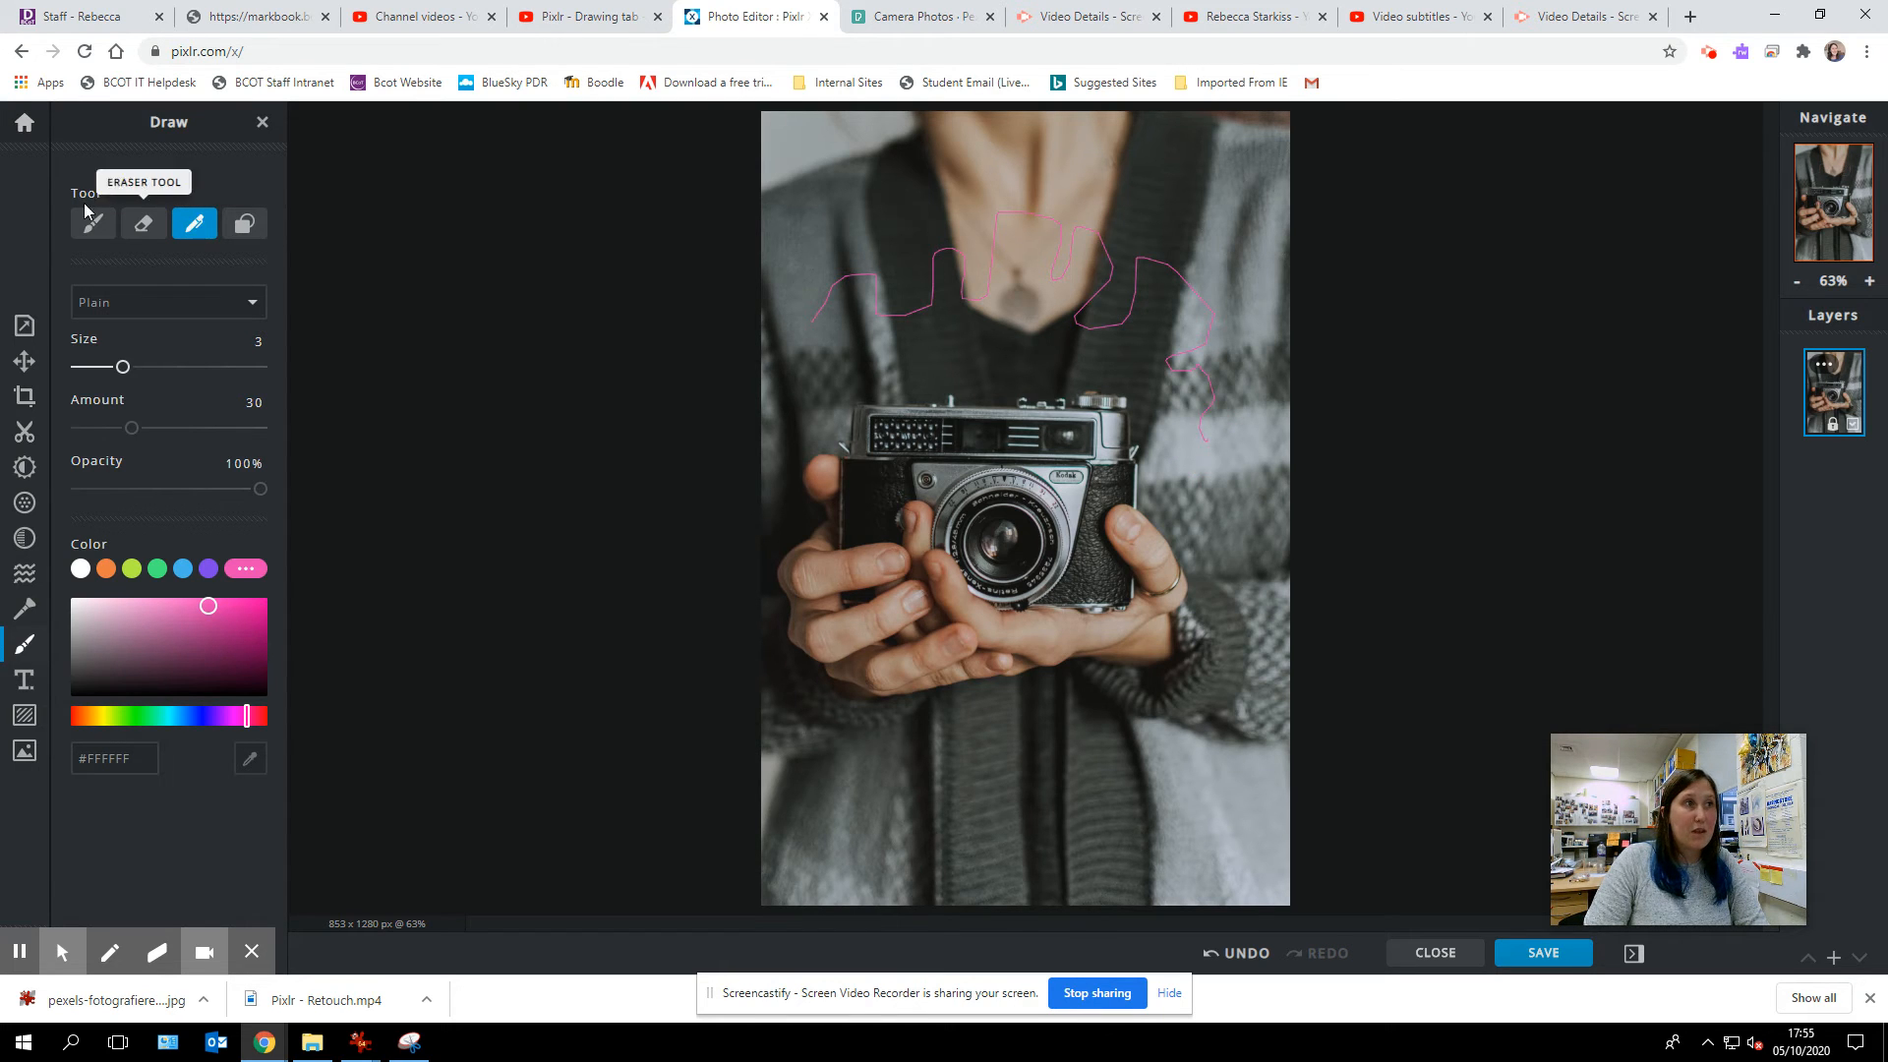
Step: Try an Ink-style pen line across the chest area, then undo both pen lines
left_click(252, 308)
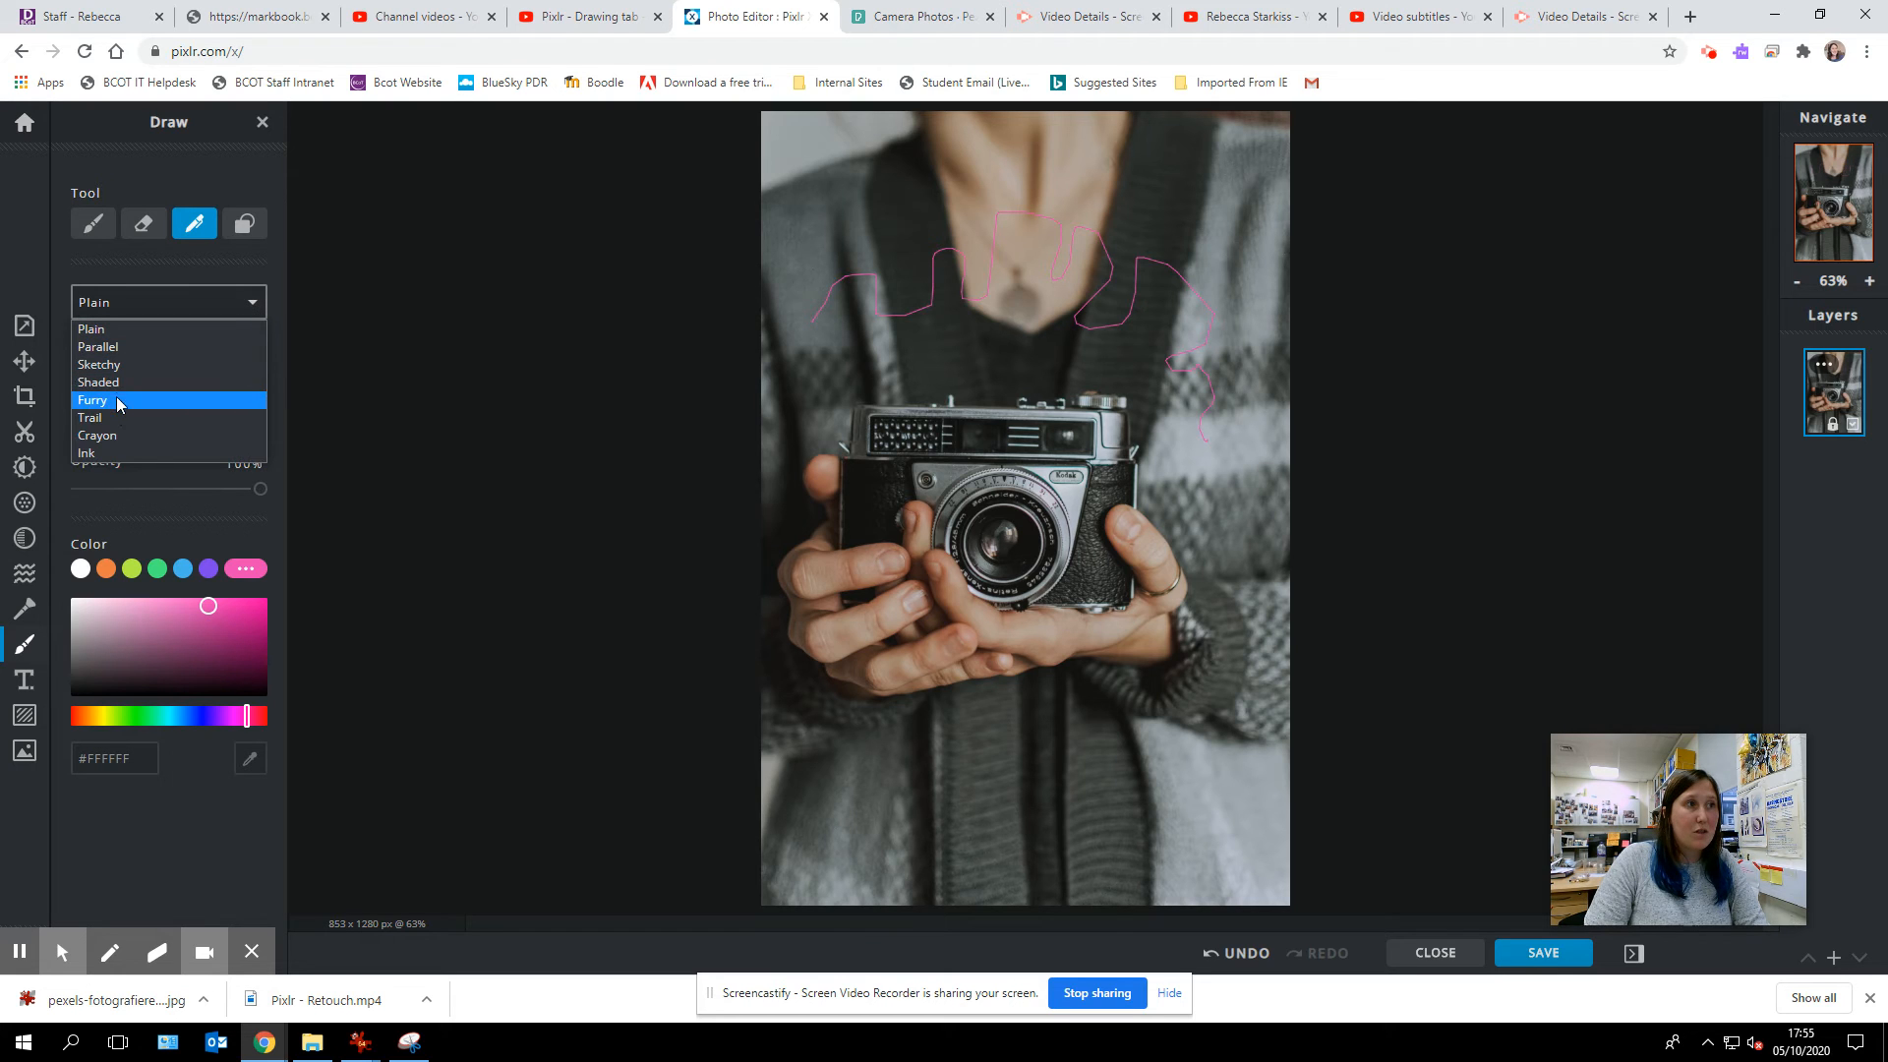
left_click(138, 451)
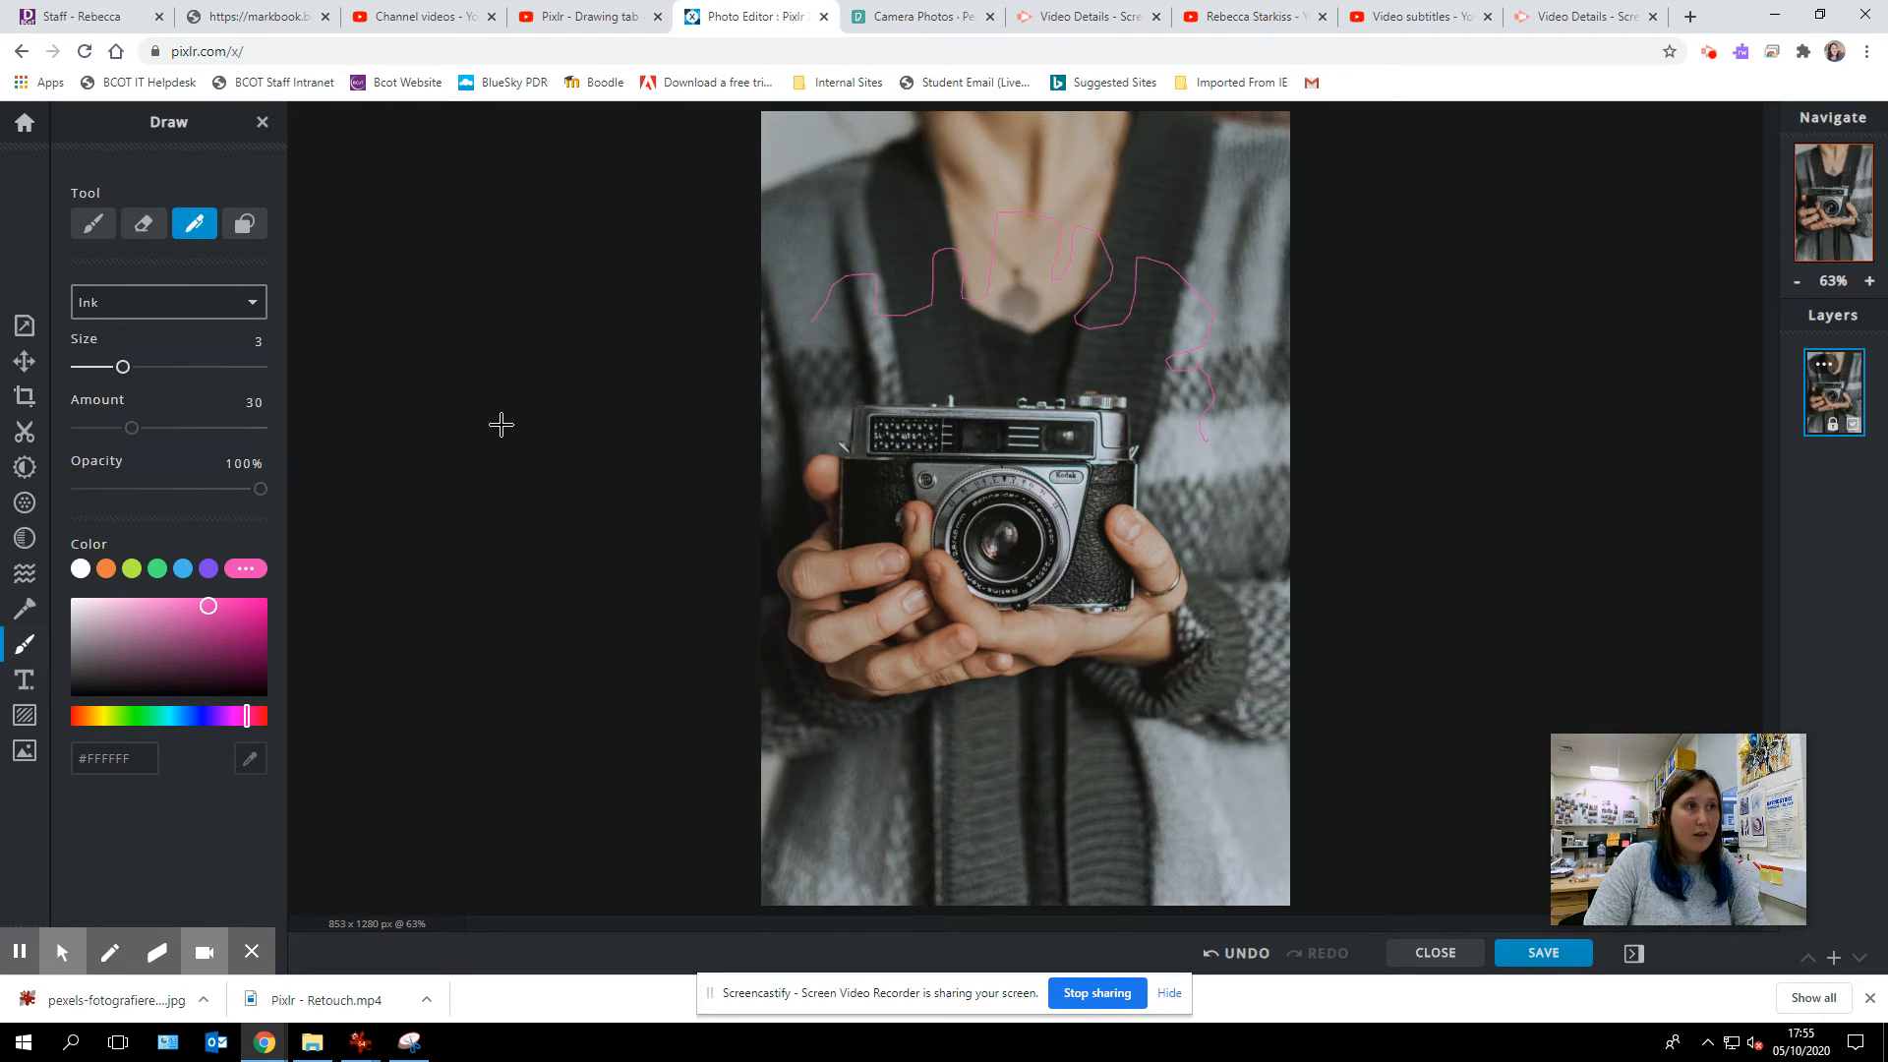
mouse_move(827, 352)
left_mouse_down()
mouse_move(835, 247)
mouse_move(889, 285)
mouse_move(914, 204)
mouse_move(953, 244)
mouse_move(1058, 175)
mouse_move(1060, 218)
mouse_move(955, 244)
mouse_move(1057, 232)
mouse_move(1027, 324)
mouse_move(1072, 325)
mouse_move(1095, 233)
mouse_move(1064, 293)
mouse_move(1200, 236)
mouse_move(1157, 352)
mouse_move(1195, 392)
mouse_move(1198, 433)
left_mouse_up()
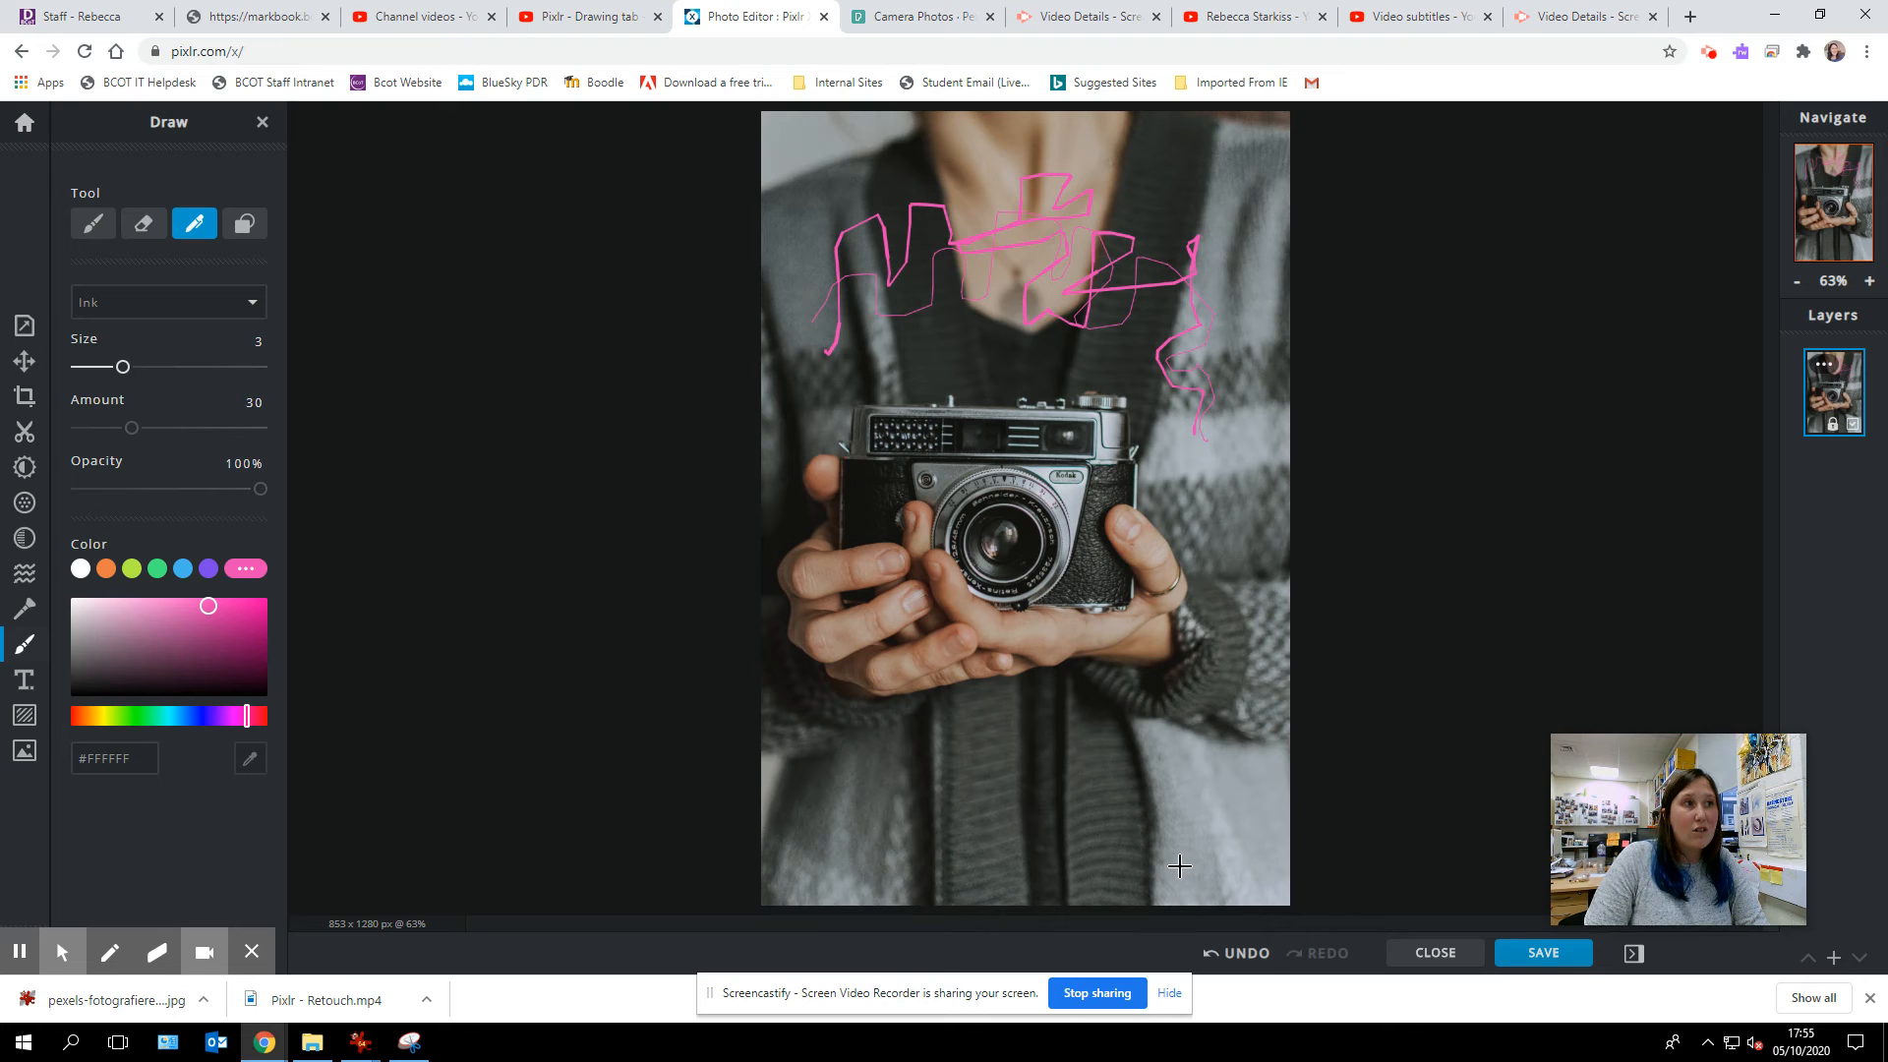
left_click(1222, 955)
left_click(1222, 956)
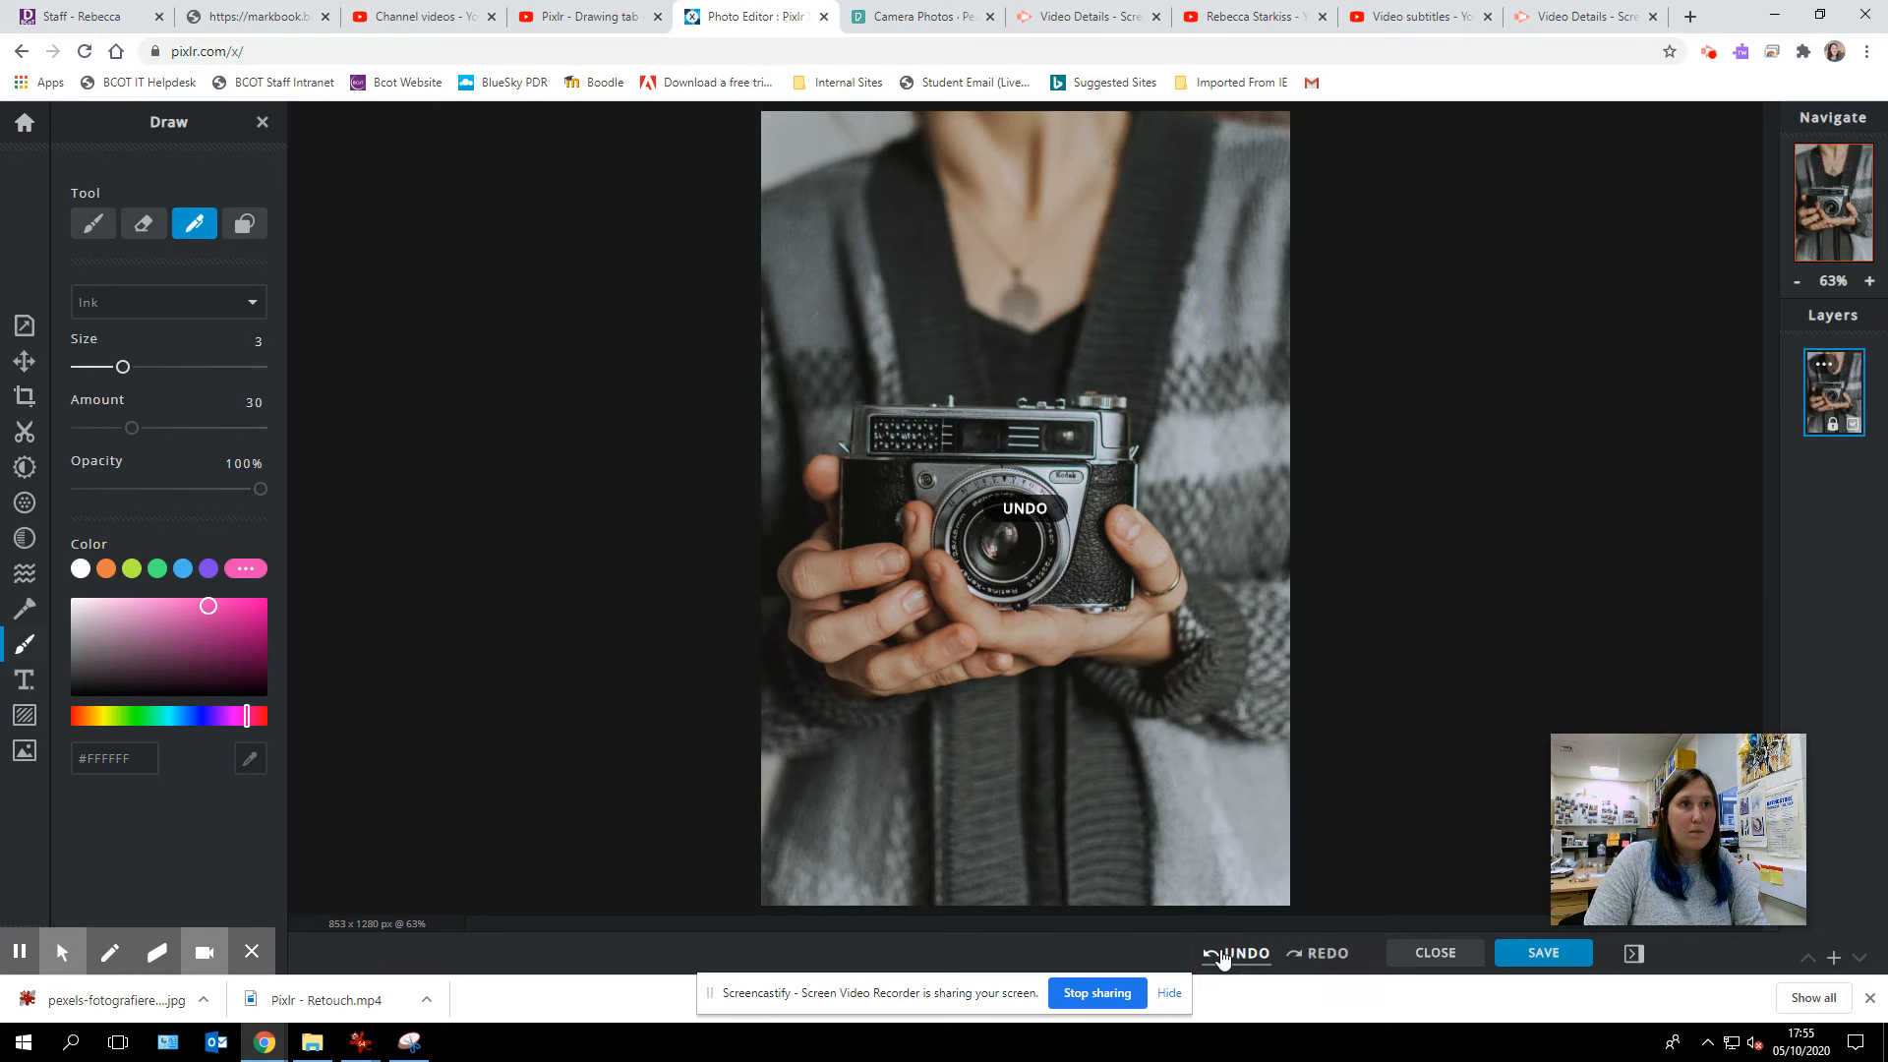
Step: Try erasing the area above the camera with a 296 px eraser, then undo the erasure
left_click(145, 226)
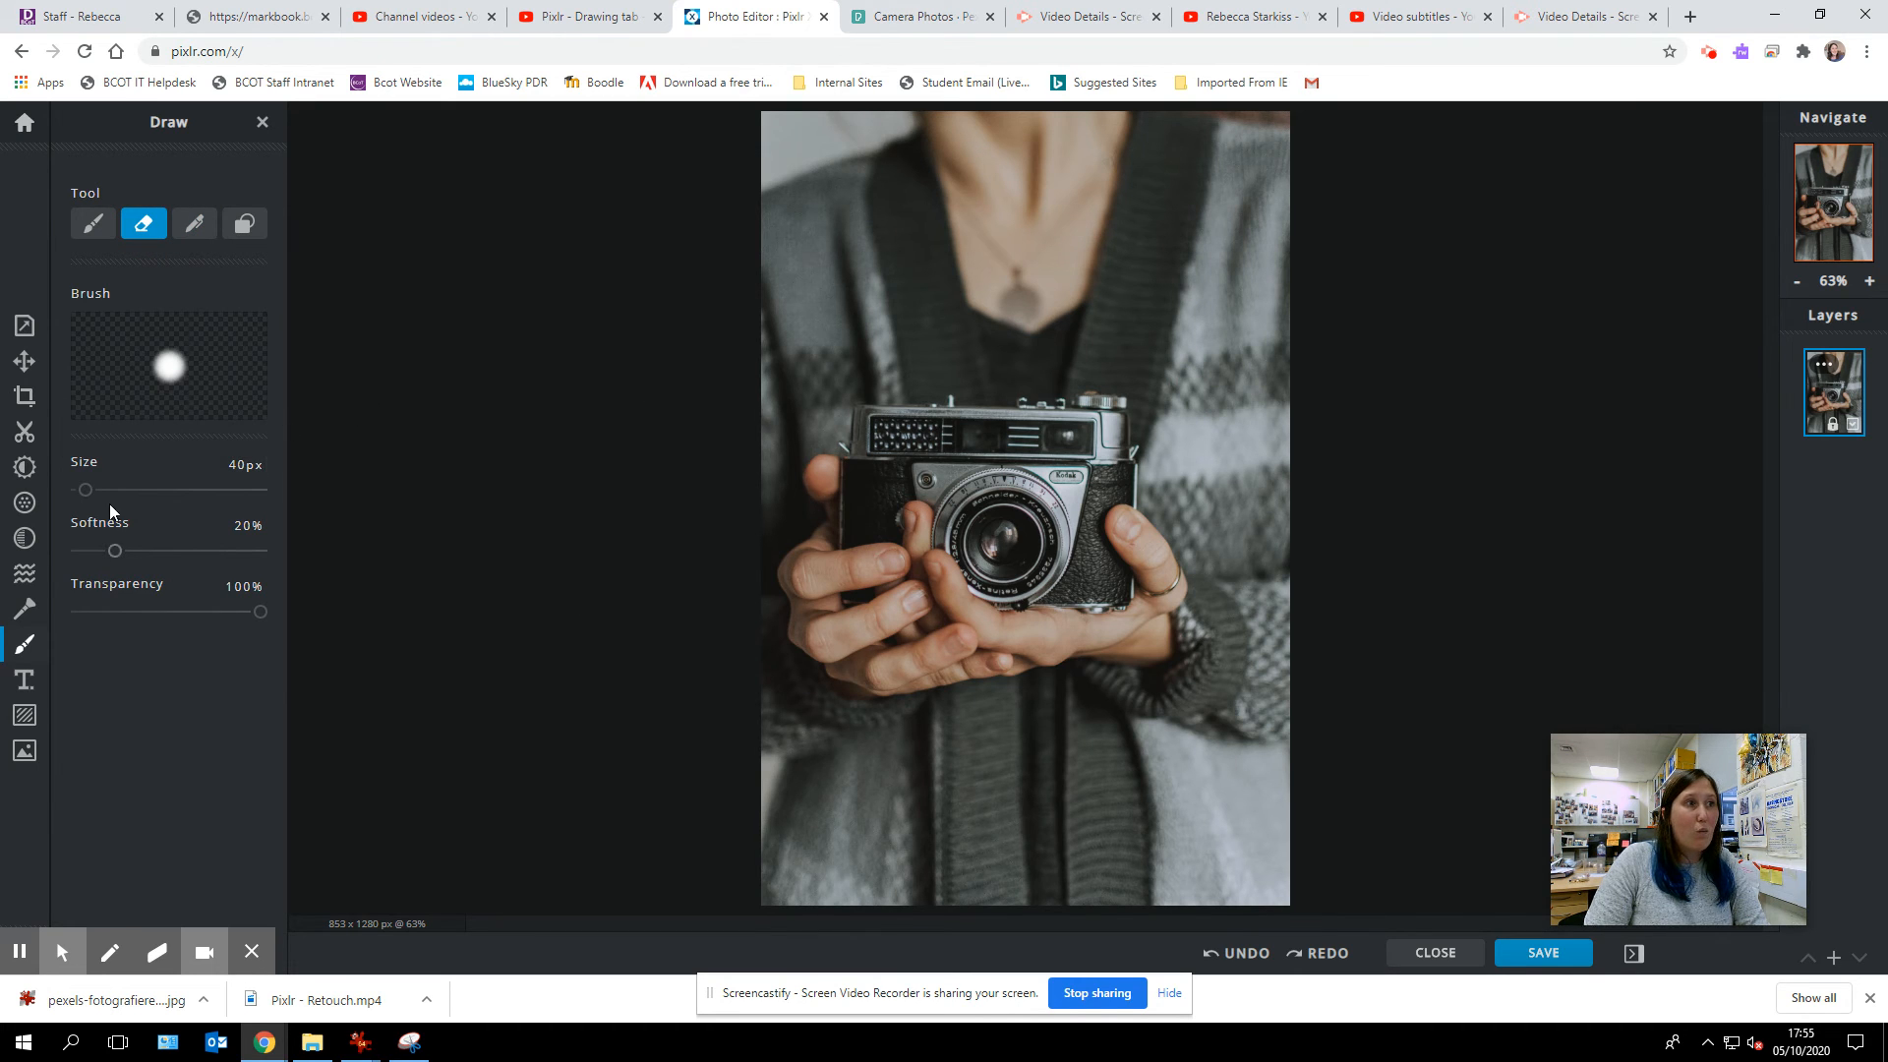
left_click_drag(88, 490, 131, 490)
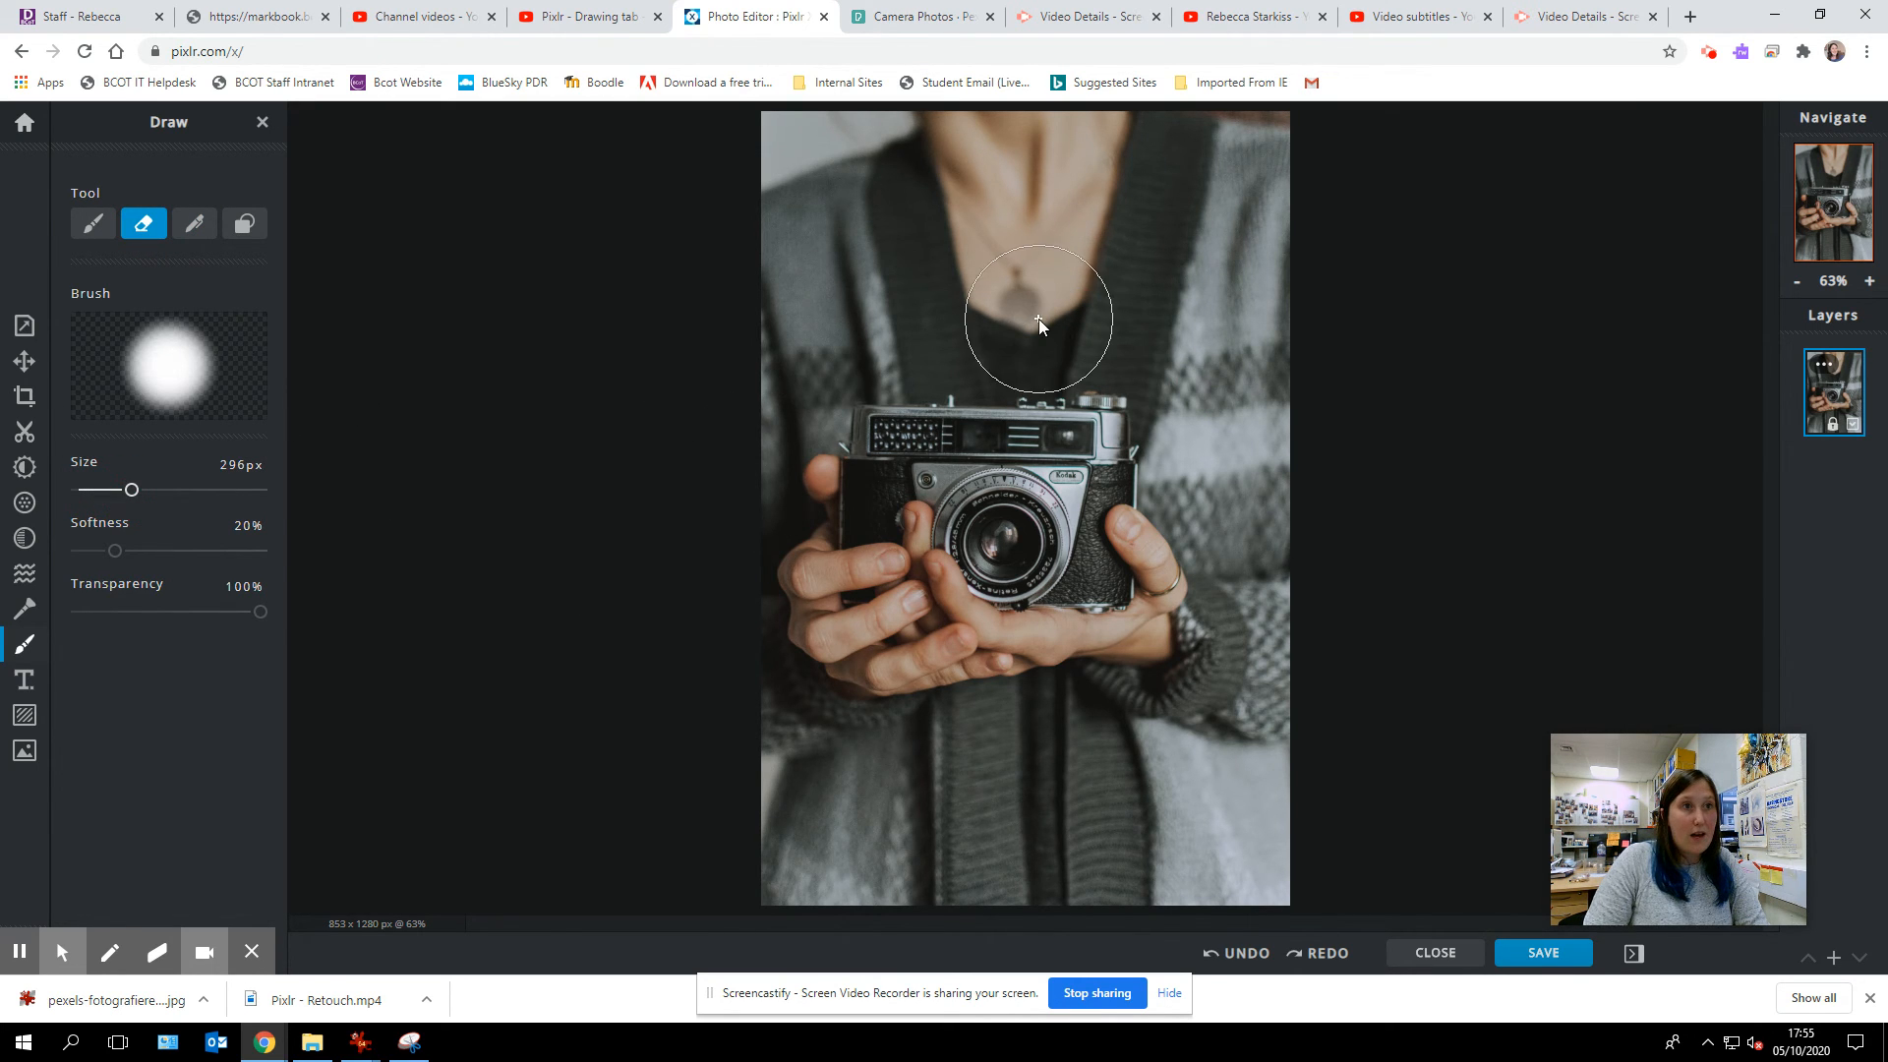
mouse_move(966, 308)
left_mouse_down()
mouse_move(1027, 255)
mouse_move(1100, 248)
mouse_move(889, 202)
mouse_move(1166, 308)
mouse_move(801, 307)
mouse_move(881, 338)
left_mouse_up()
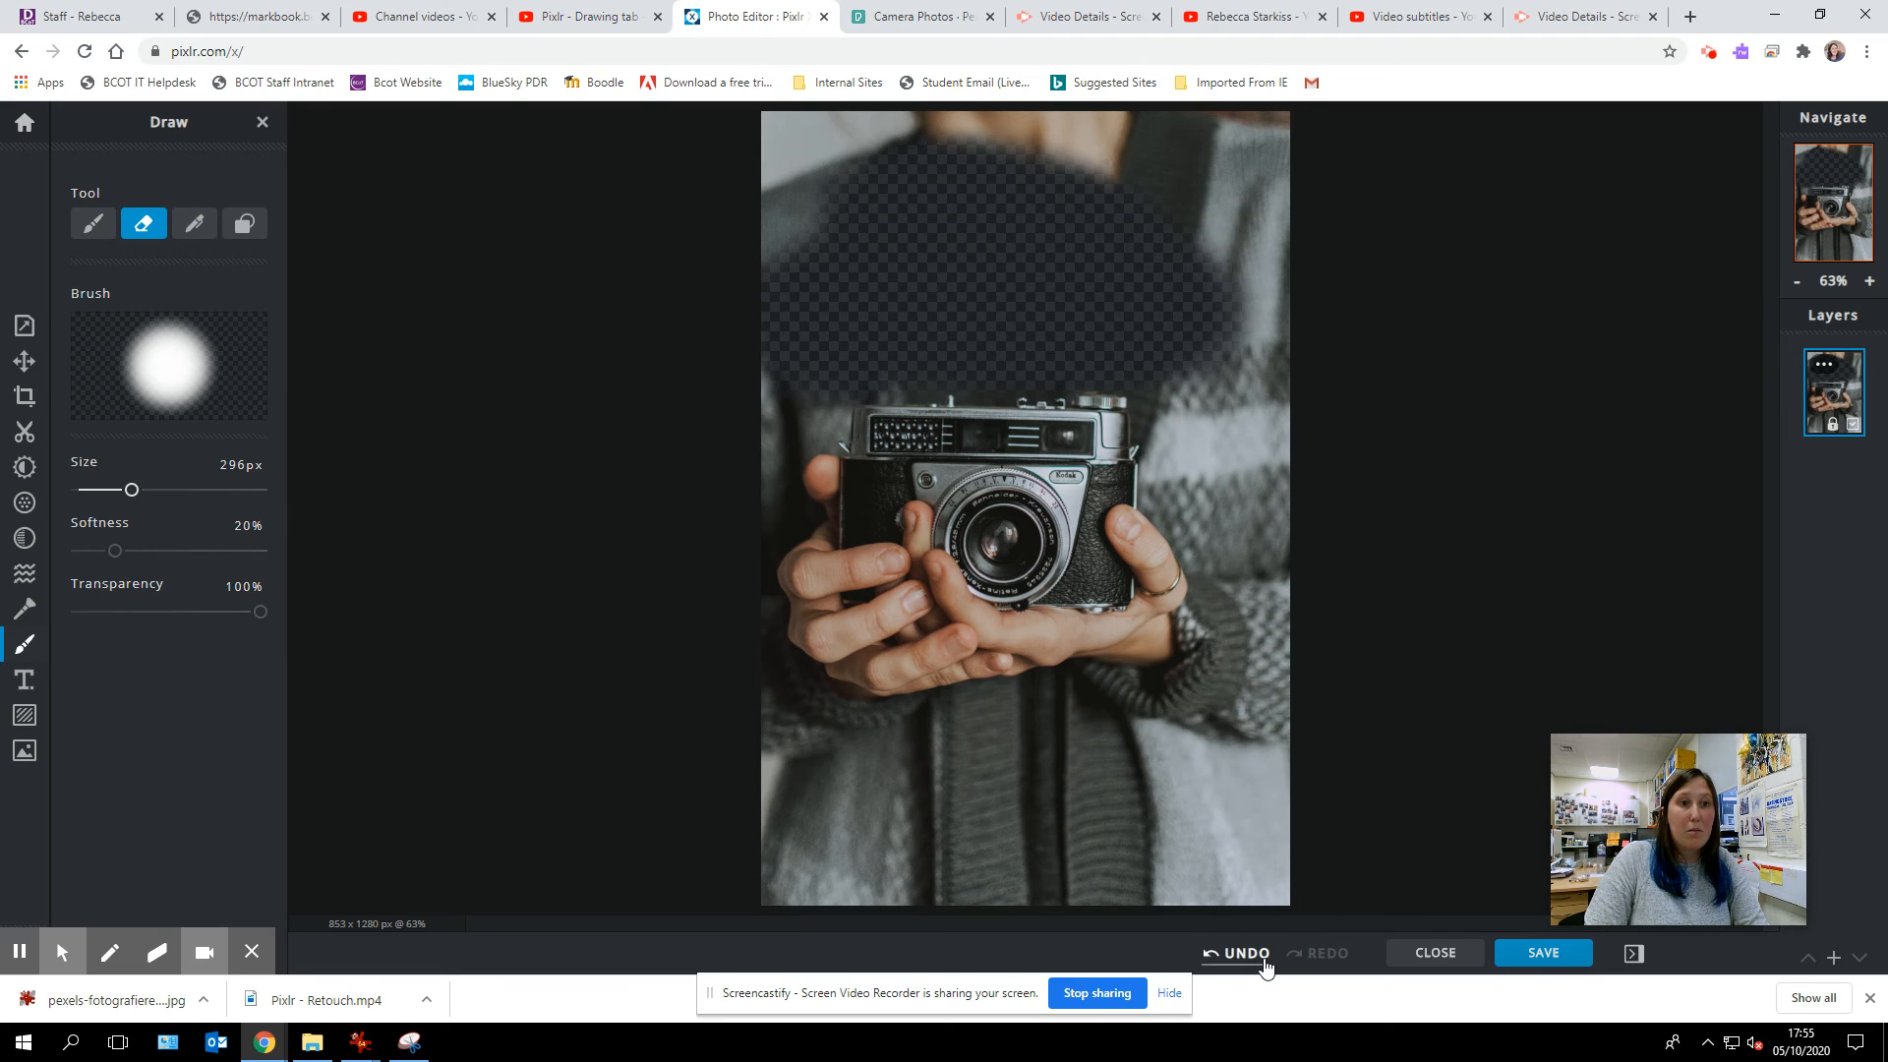
left_click(1216, 960)
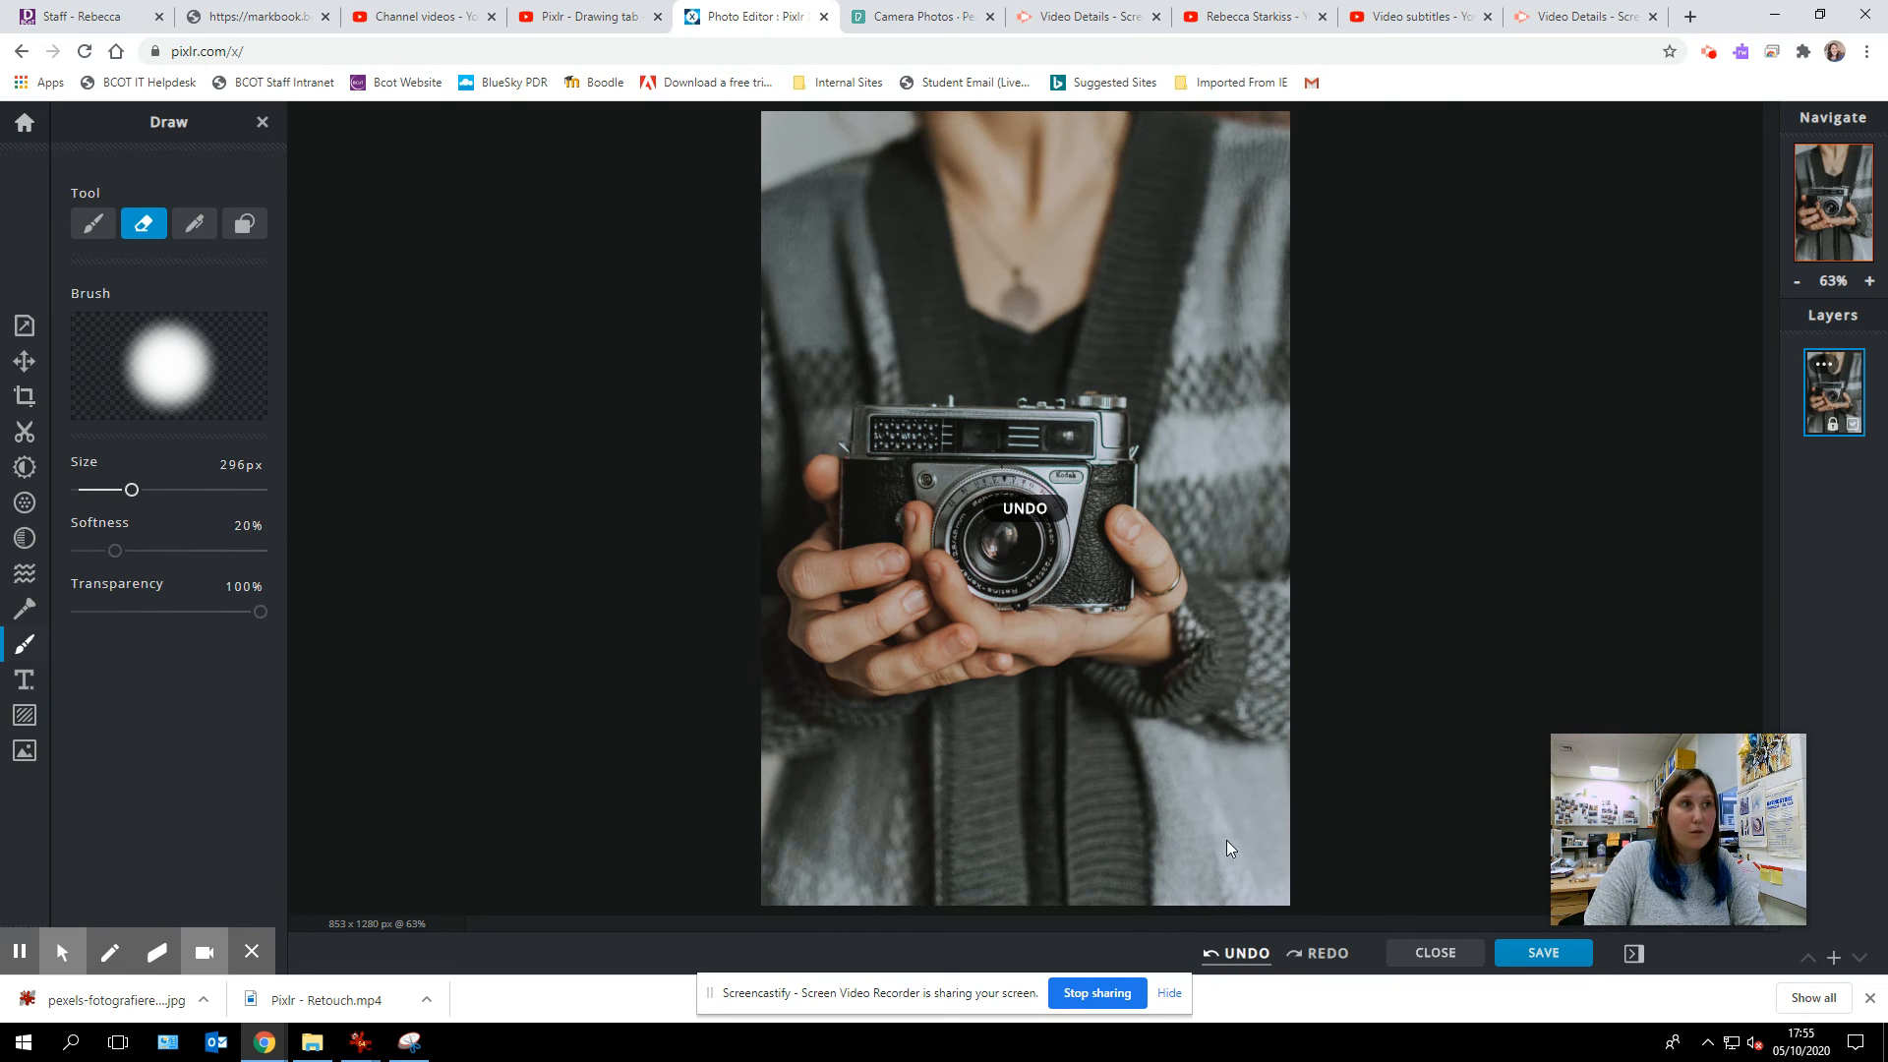
Step: Draw a filled white circle above the camera on the photo's upper left side, then close the image
left_click(245, 222)
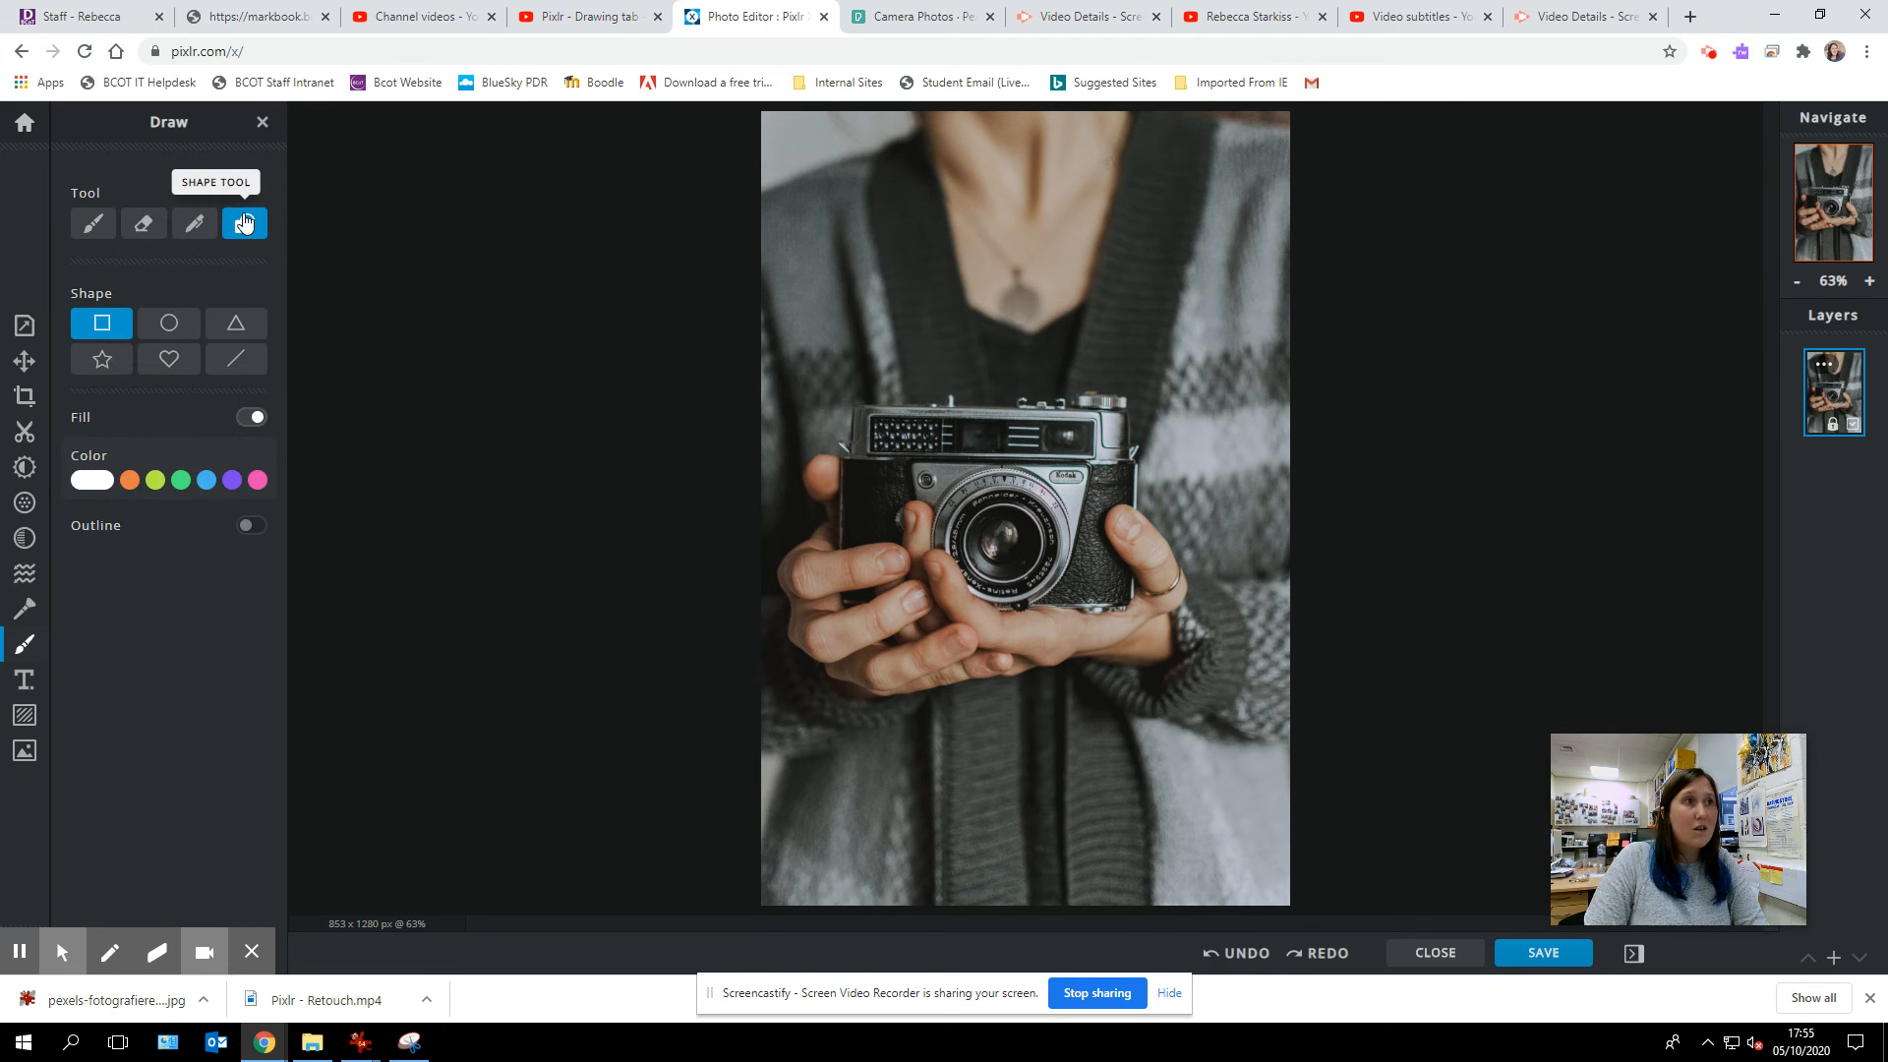
left_click(180, 333)
left_click_drag(824, 187, 991, 350)
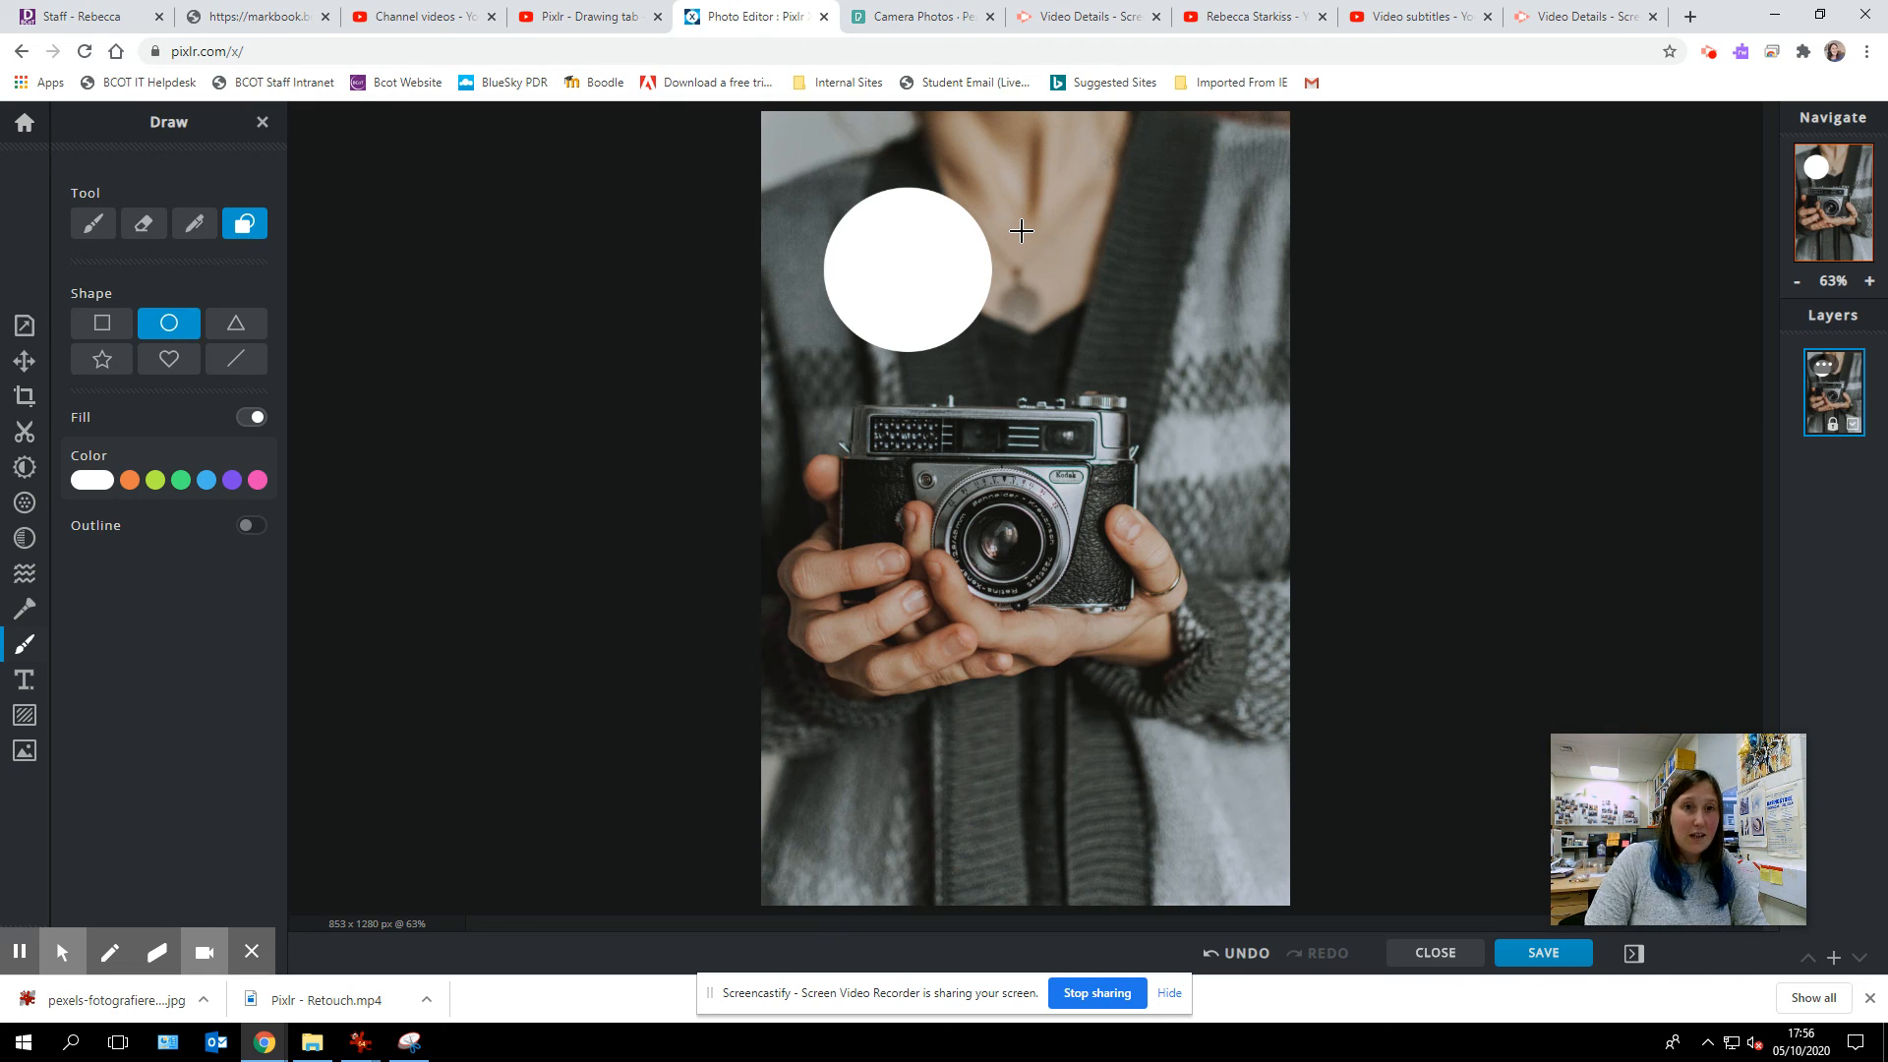
left_click(1412, 953)
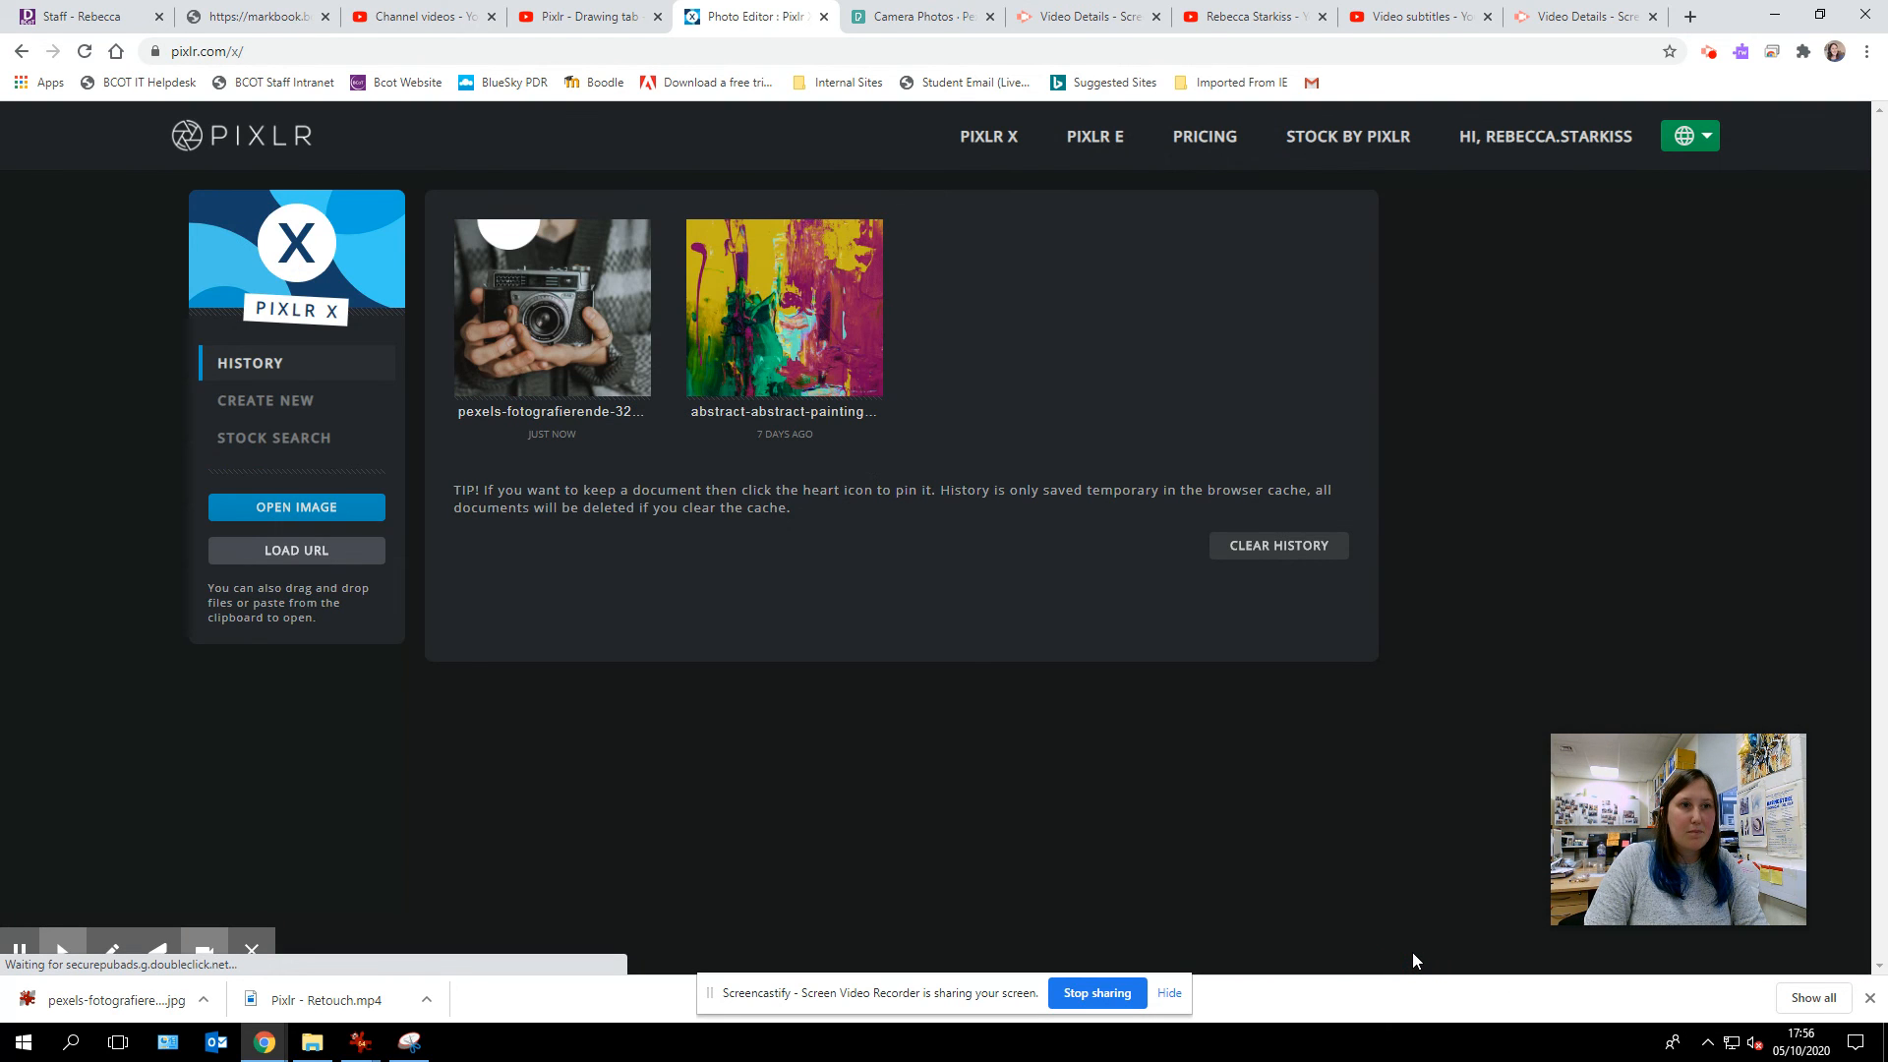